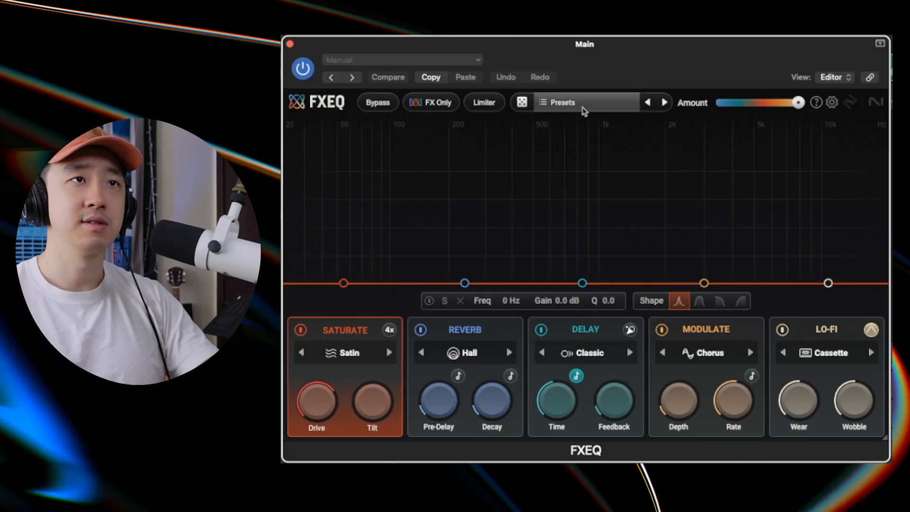
Step: Load the Downstairs Piano (send) preset from the Keys and Synths category and turn off FX Only
left_click(583, 107)
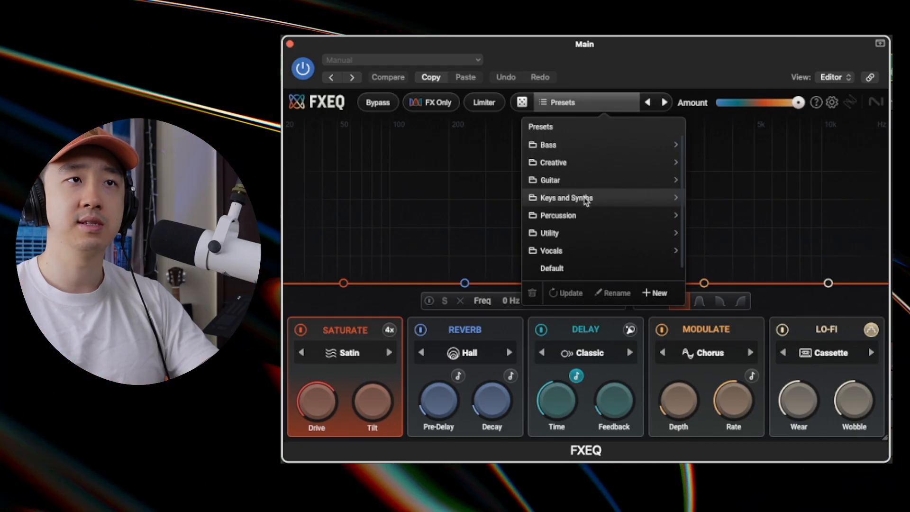
left_click(587, 198)
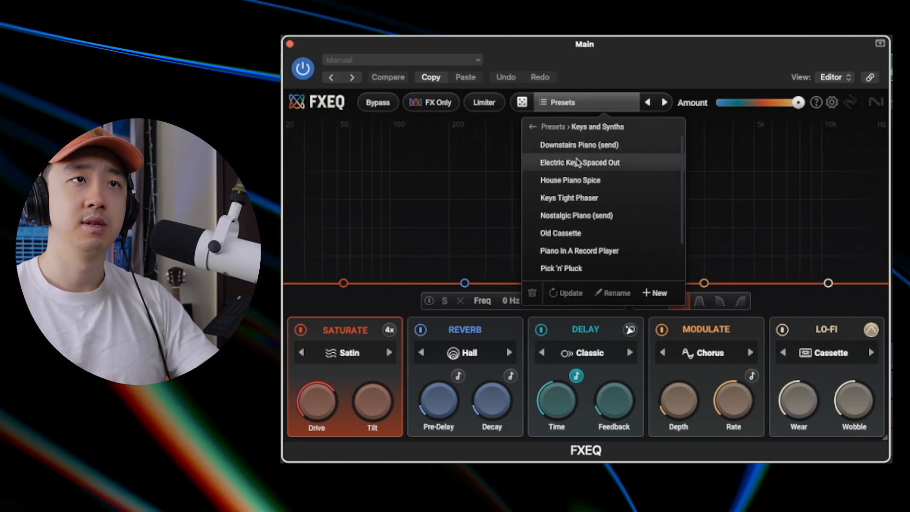
left_click(585, 146)
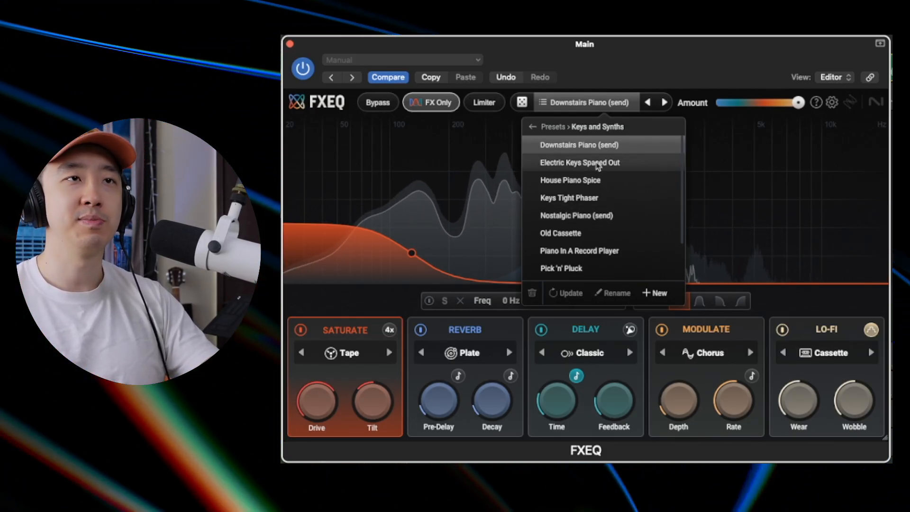
left_click(436, 108)
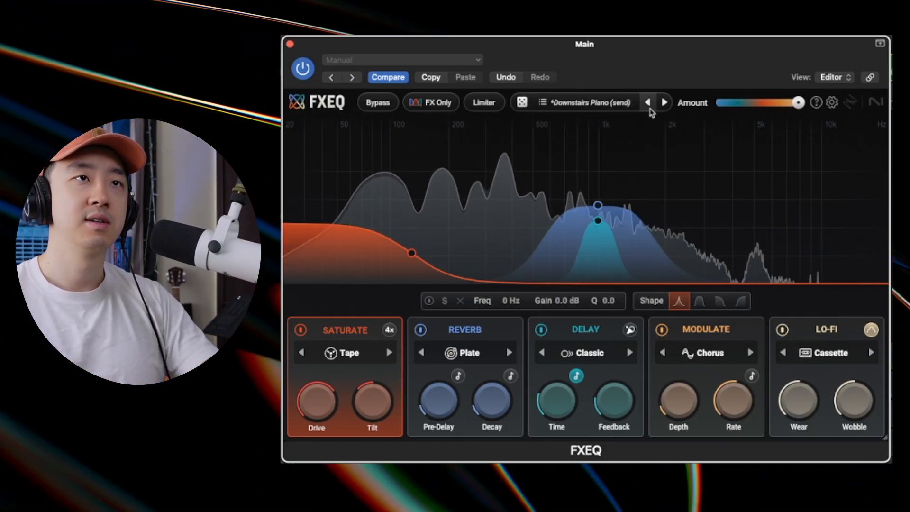
Step: Audition the Electric Keys Spaced Out, House Piano Spice and Keys Tight Phaser presets
left_click(605, 103)
left_click(605, 162)
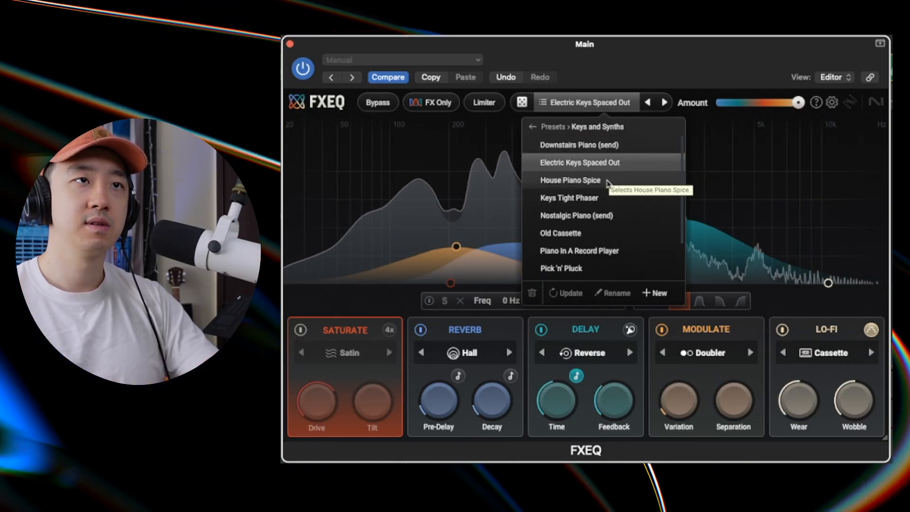
left_click(597, 184)
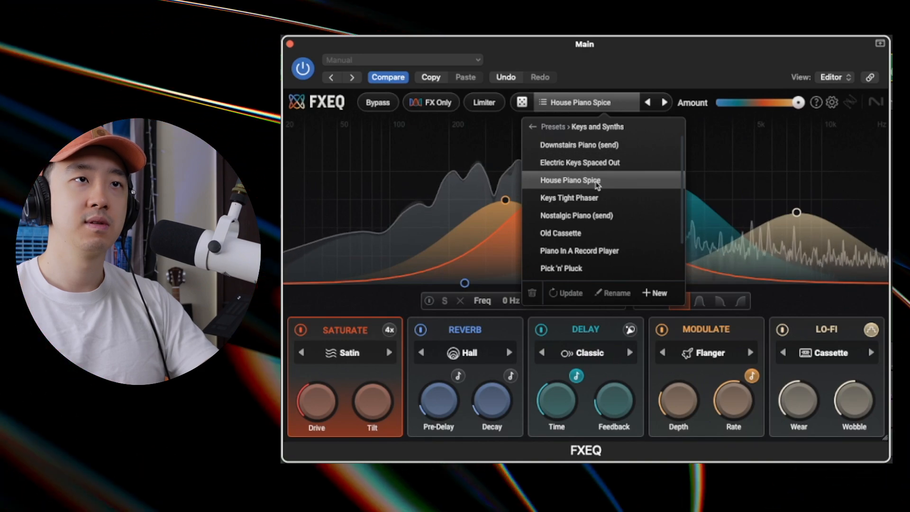
left_click(580, 203)
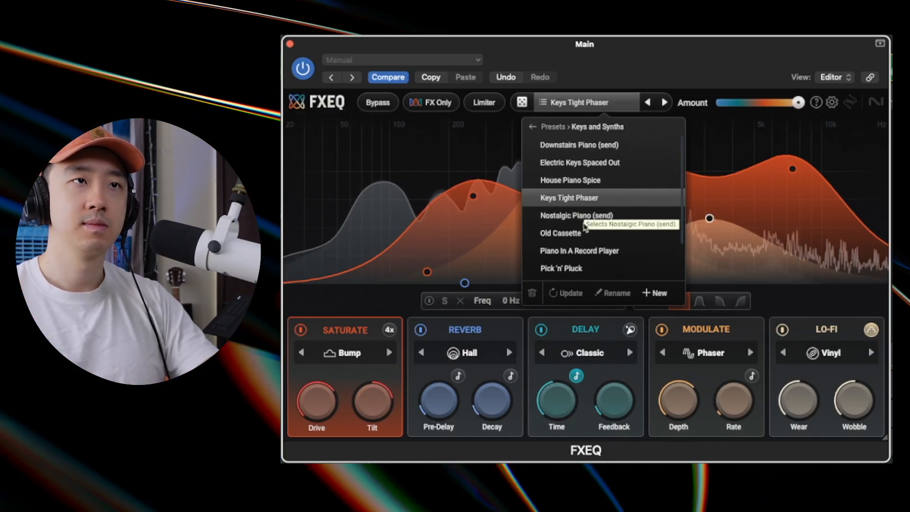
Step: Load the Nostalgic Piano (send) preset with FX Only off and compare it against the bypassed signal
left_click(584, 222)
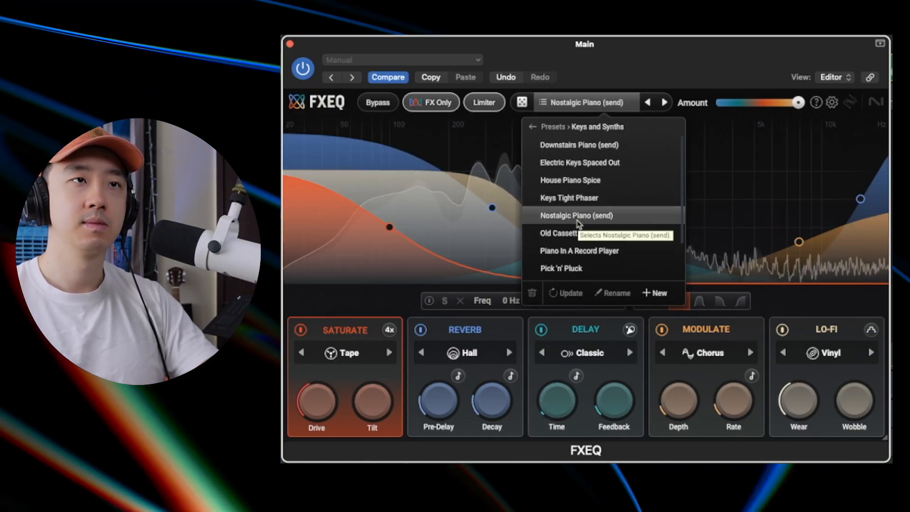
left_click(436, 107)
left_click(436, 107)
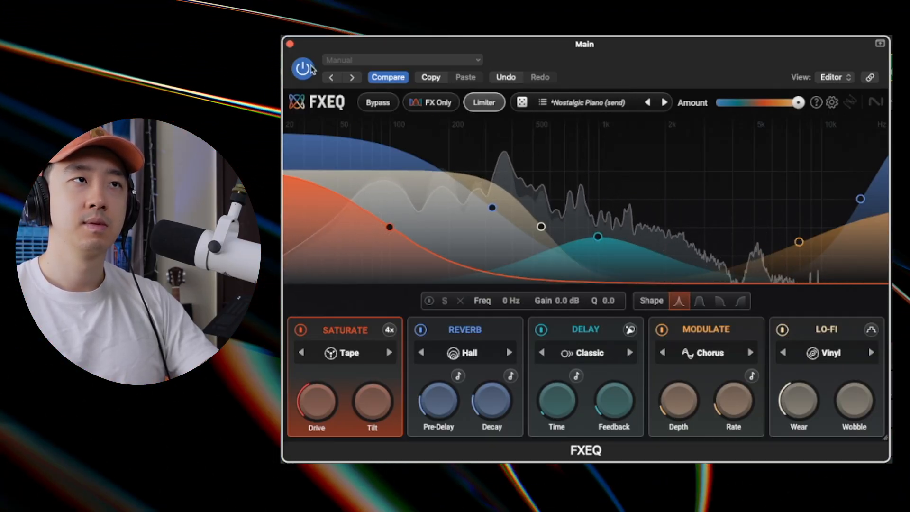
left_click(377, 105)
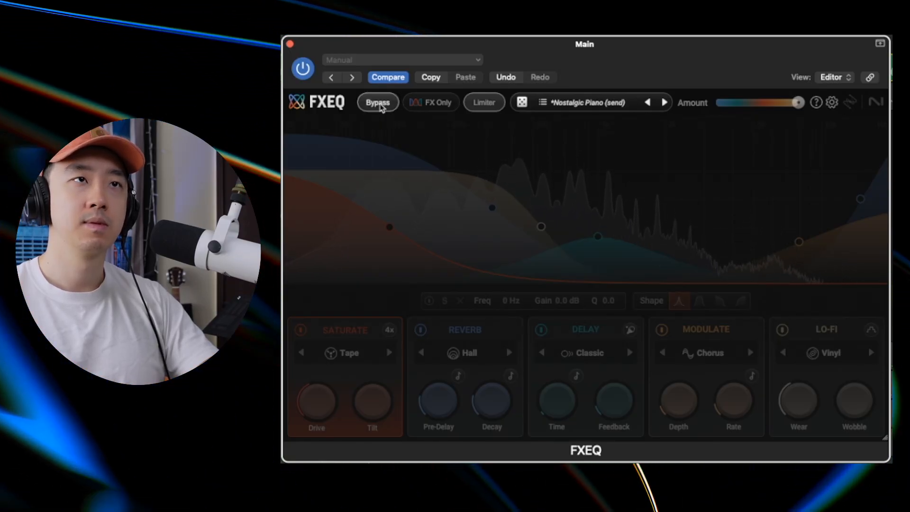
left_click(379, 105)
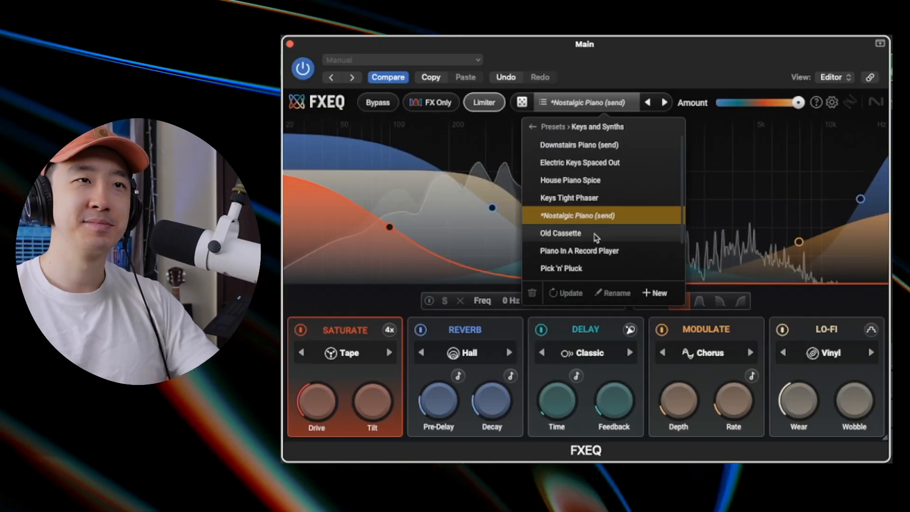
Step: Audition the Old Cassette, Piano In A Record Player and Pick 'n' Pluck presets
left_click(595, 235)
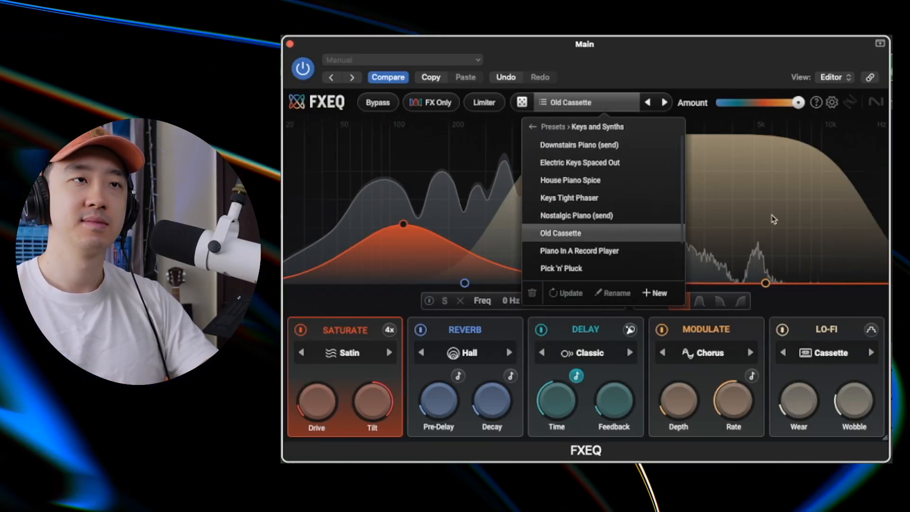
left_click(597, 256)
scroll(595, 266, "down", 1)
scroll(596, 269, "down", 2)
left_click(581, 224)
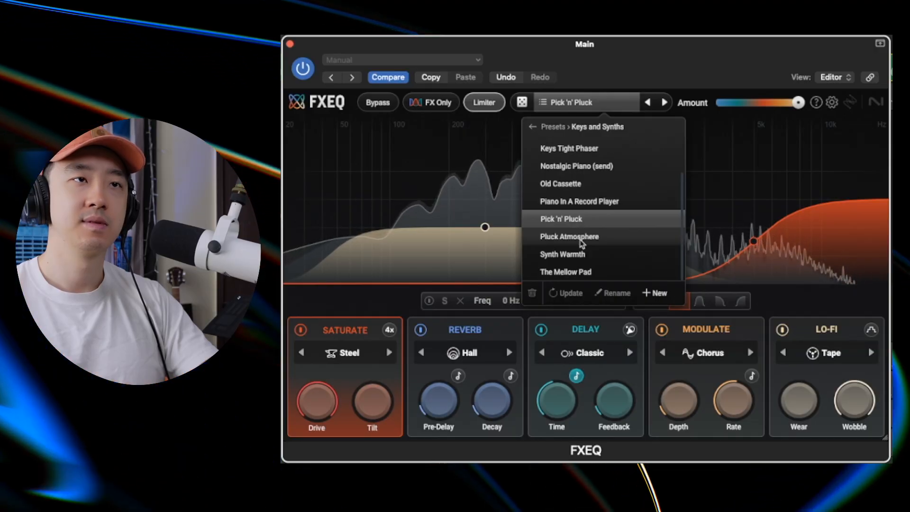
Step: Audition the Pluck Atmosphere, Synth Warmth and The Mellow Pad presets
left_click(582, 240)
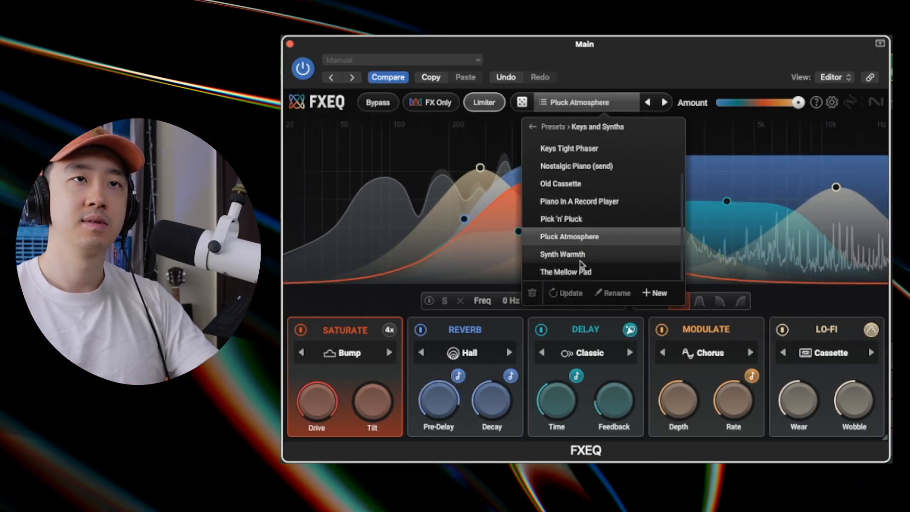
left_click(582, 256)
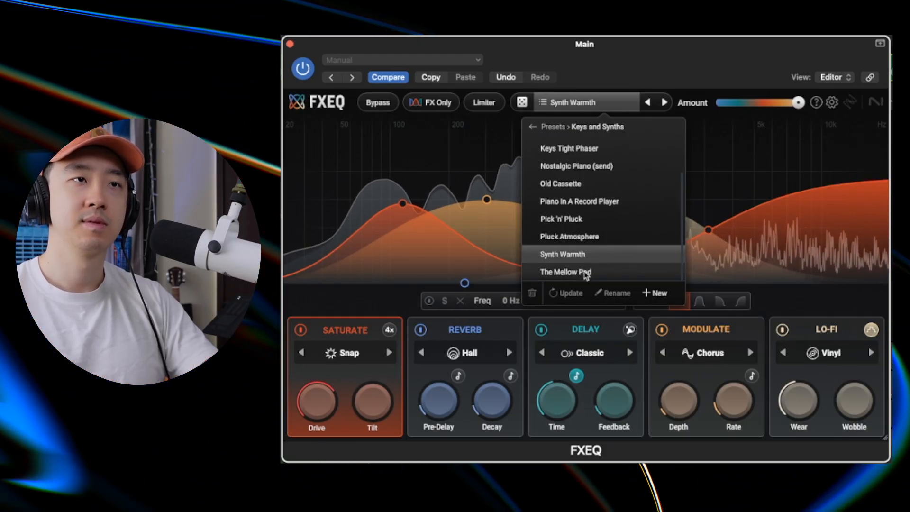
left_click(573, 273)
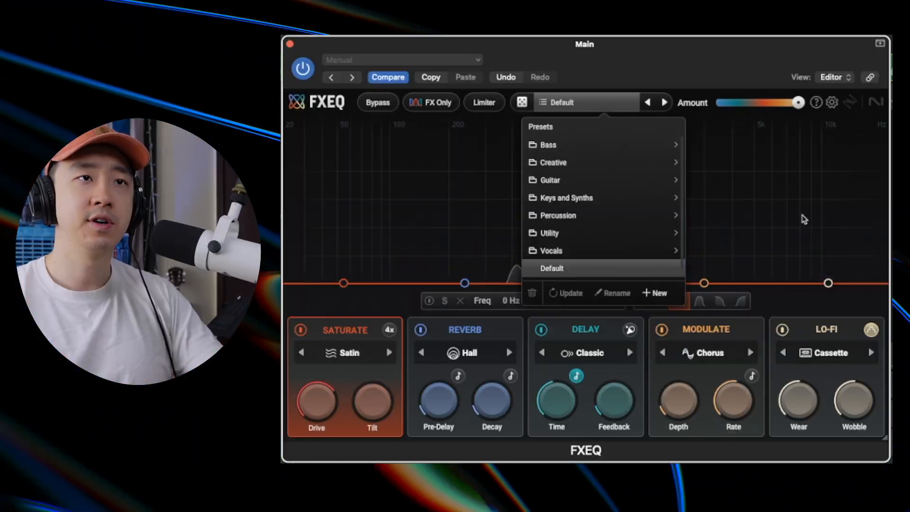
Step: From the Default preset, raise the Delay band to about 5144 Hz and 3.5 dB and solo it in Reverse mode
left_click(804, 219)
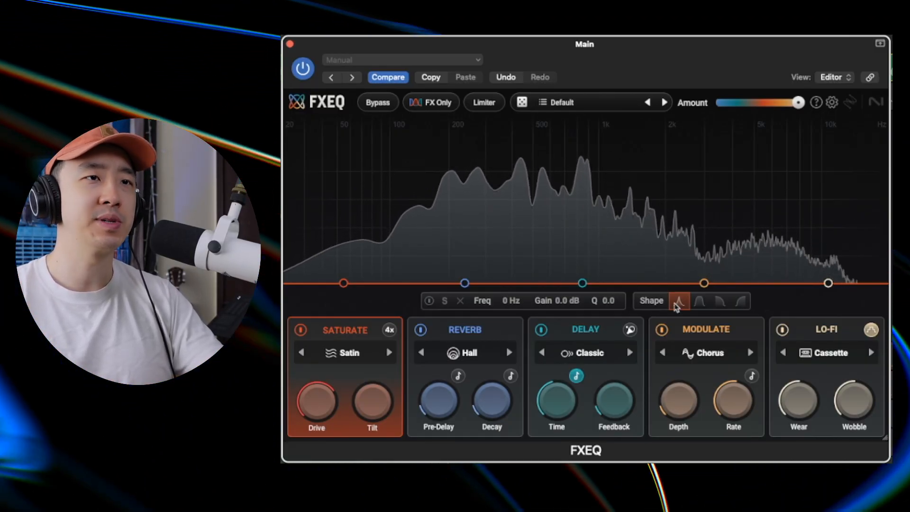
left_click_drag(582, 283, 758, 190)
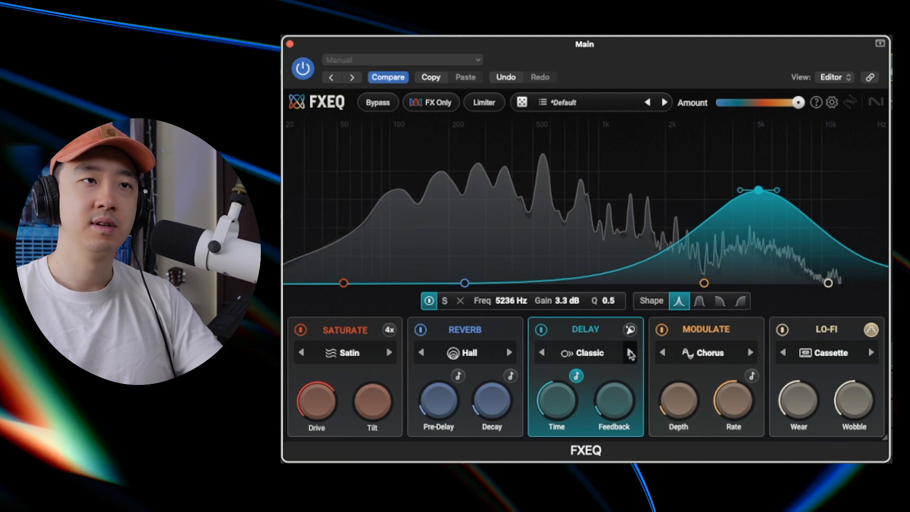
left_click(630, 353)
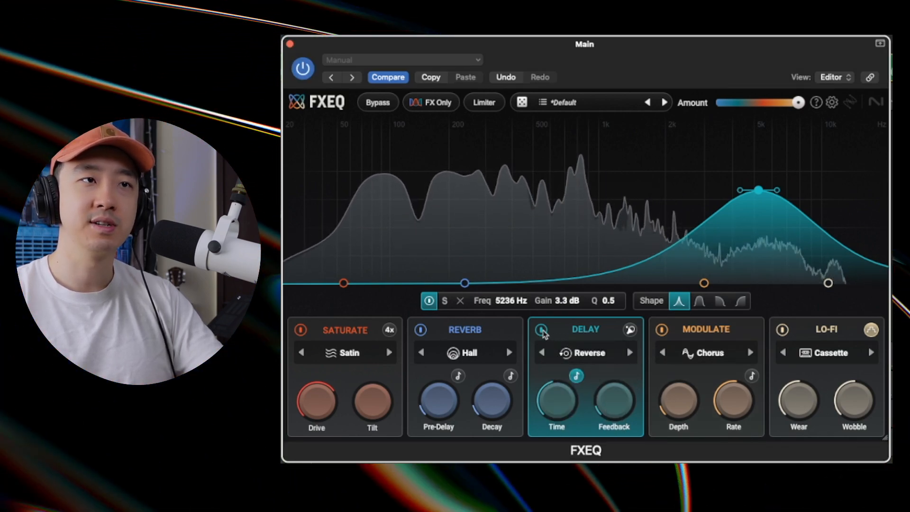
left_click(444, 301)
left_click_drag(758, 191, 756, 185)
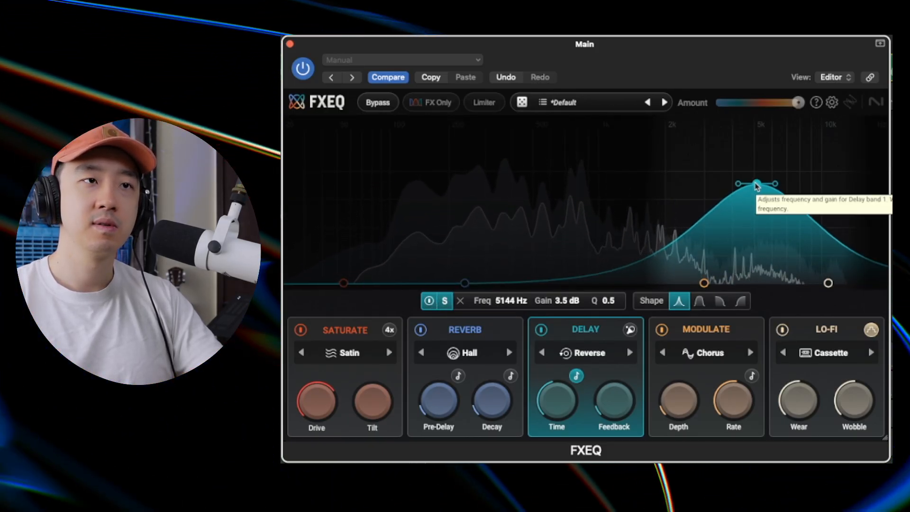
Step: Set the tempo-synced Delay time to dotted 1/8 and cycle the Delay mode past Crunch to Classic
left_click(577, 376)
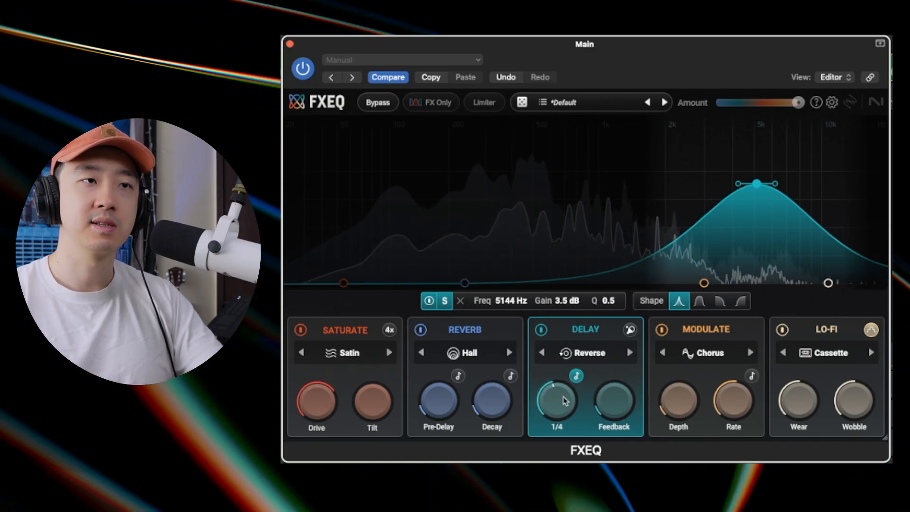
mouse_move(563, 400)
left_mouse_down()
mouse_move(564, 389)
mouse_move(553, 407)
left_mouse_up()
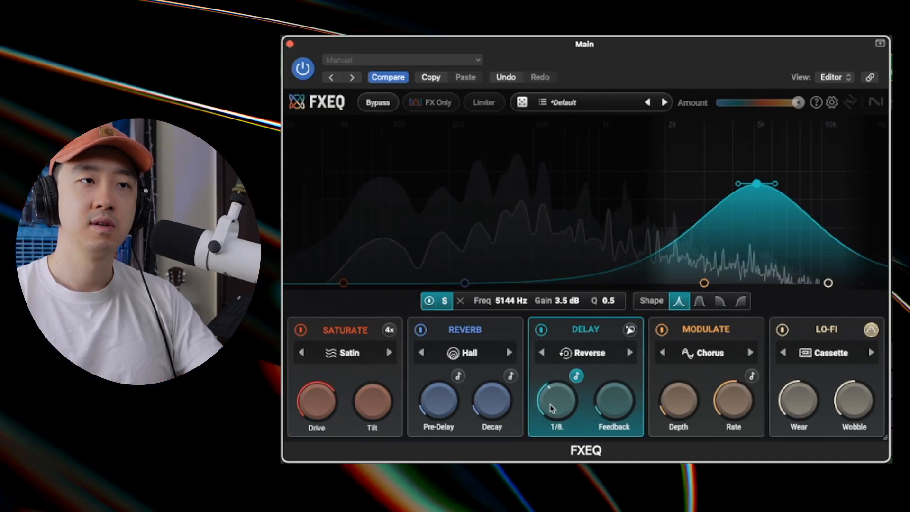
left_click(629, 352)
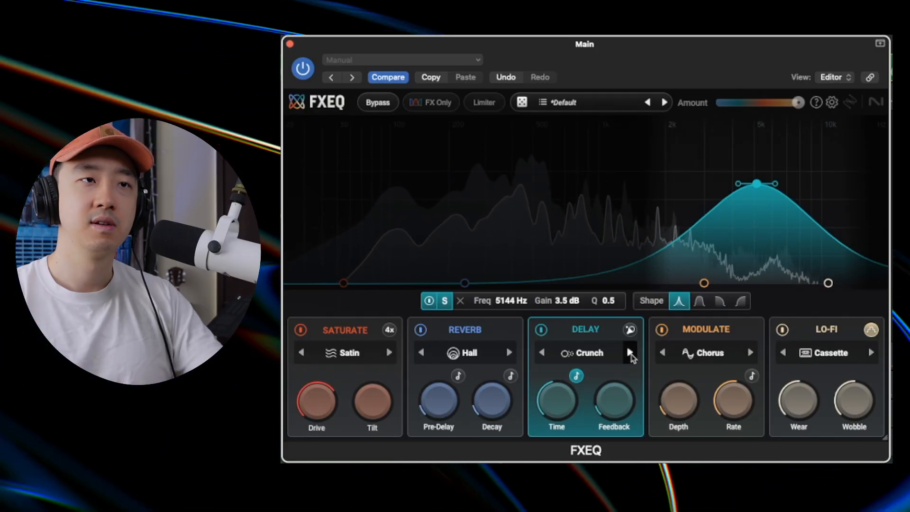
left_click(630, 352)
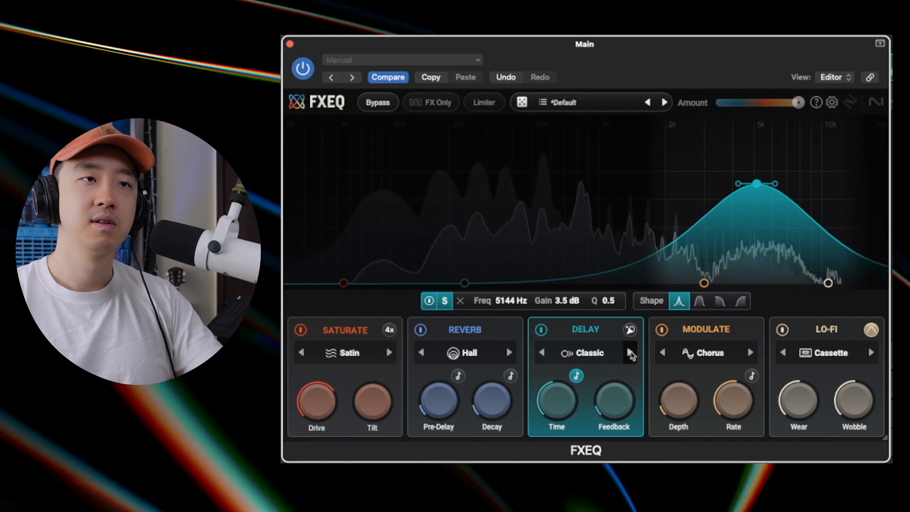
Step: Unsolo the Delay band and enable its ping-pong option, keeping the band's peak just above 5 kHz
left_click(446, 301)
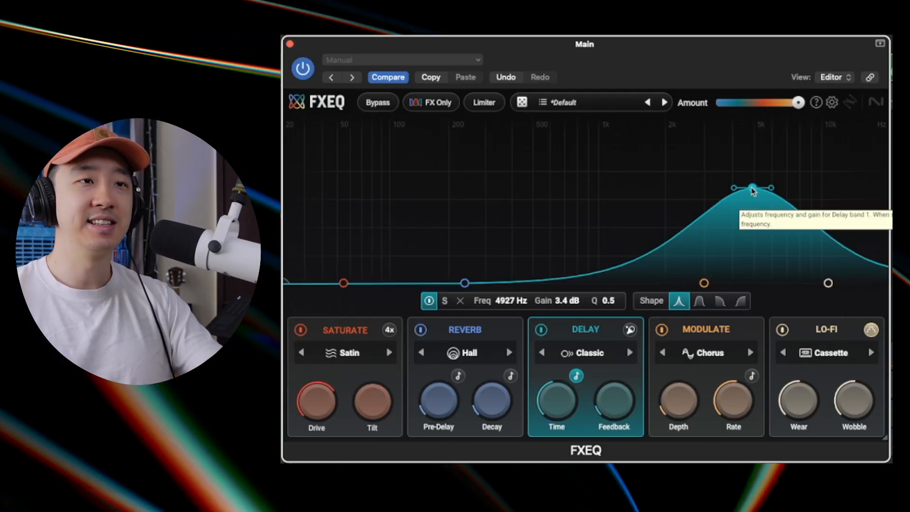
left_click(631, 330)
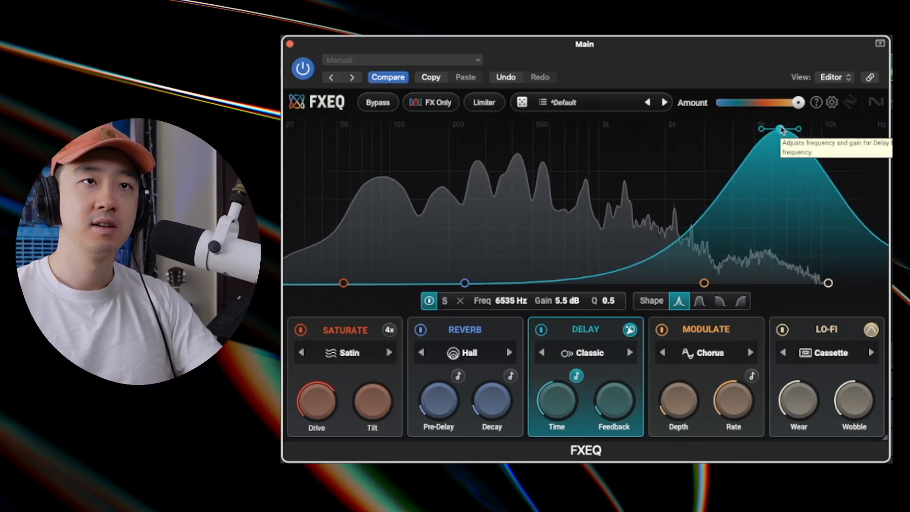
left_click_drag(768, 150, 771, 169)
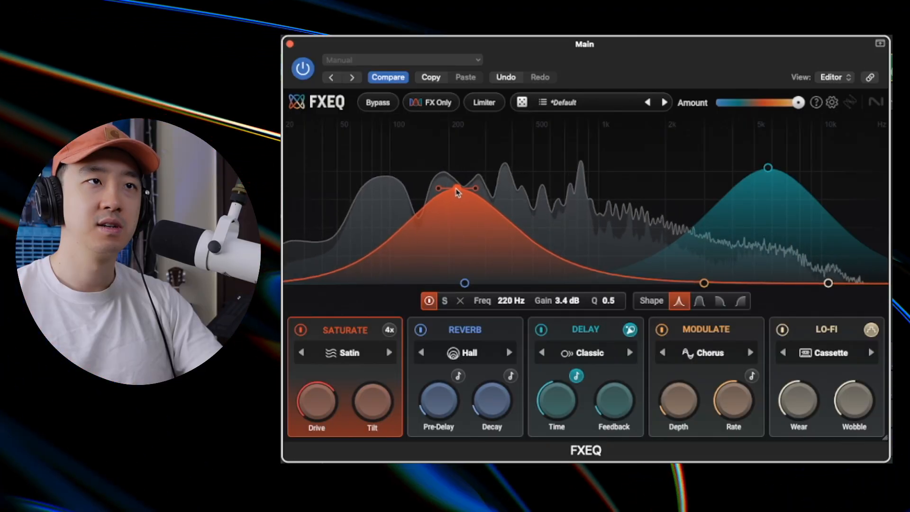
Step: Sweep the Saturate band back and forth across the spectrum between about 220 Hz and 5861 Hz
left_click_drag(512, 201, 681, 173)
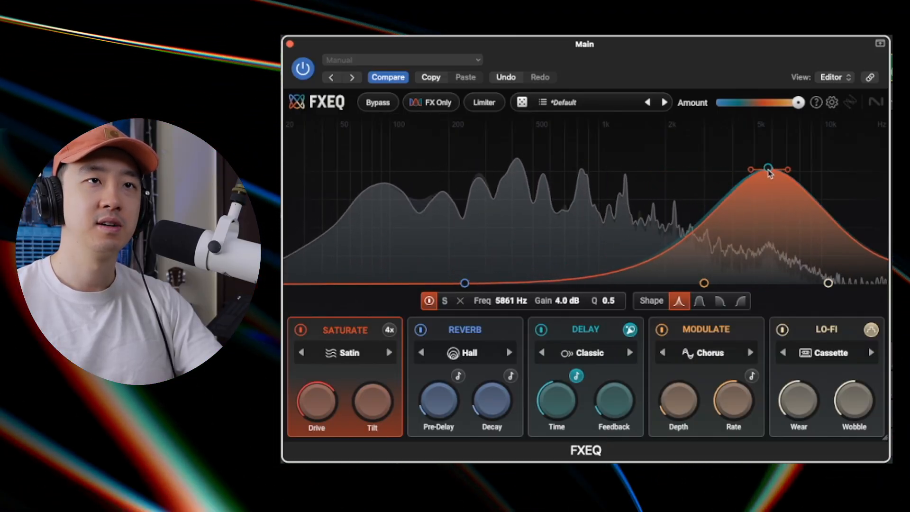
left_click_drag(769, 174, 769, 172)
left_click_drag(637, 189, 467, 178)
left_click_drag(402, 184, 579, 179)
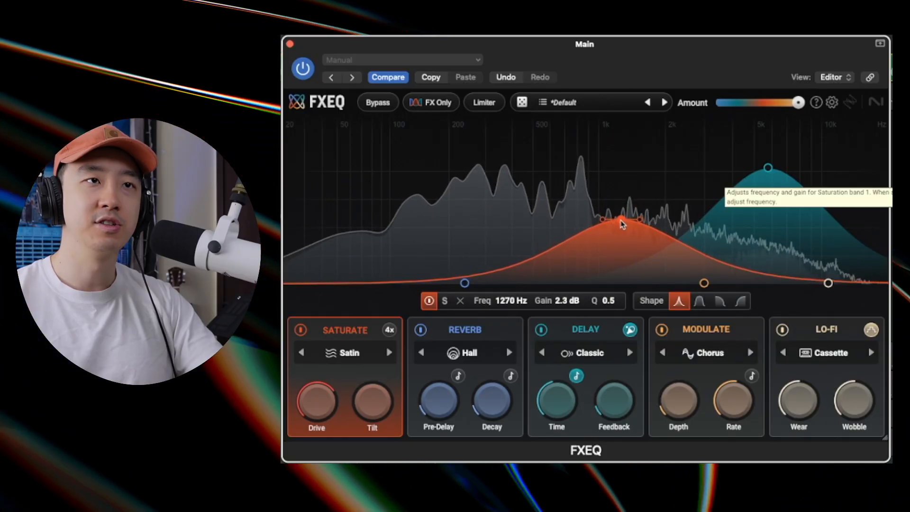
Step: Place the Saturate band at about 1499 Hz with 1.9 dB gain and a Q of 0.9, and solo it
left_click_drag(622, 224, 621, 243)
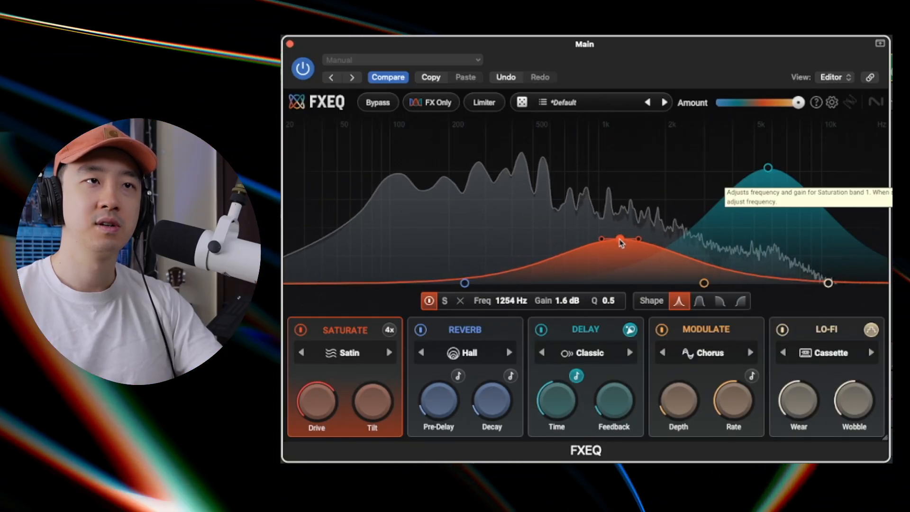
scroll(621, 242, "up", 2)
left_click_drag(618, 235, 640, 235)
left_click(445, 301)
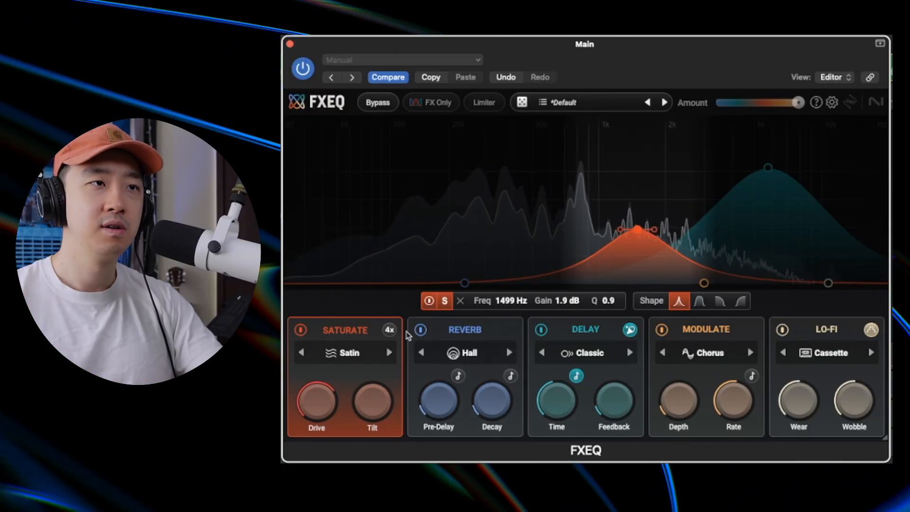
Step: Cycle the soloed Saturate band through Tape, Foldback and Snap to the Bump mode
left_click(389, 353)
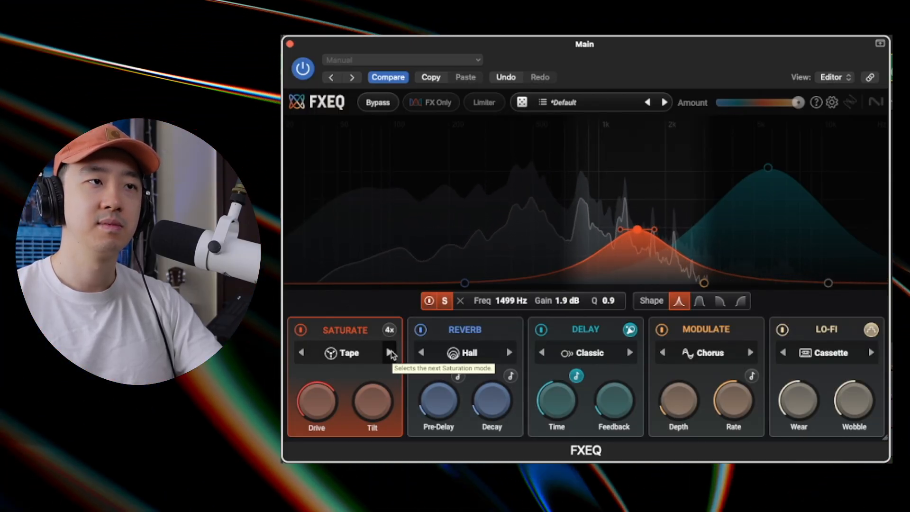
left_click(389, 353)
left_click(389, 353)
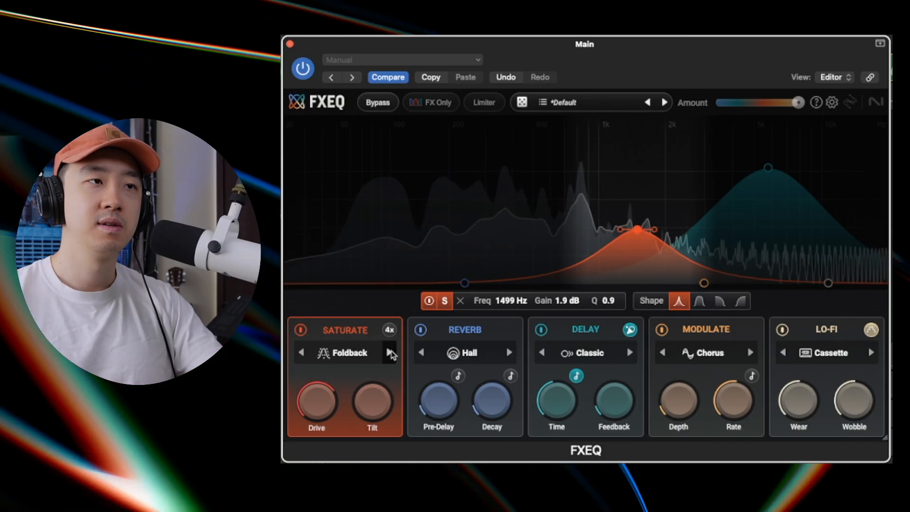
left_click(389, 353)
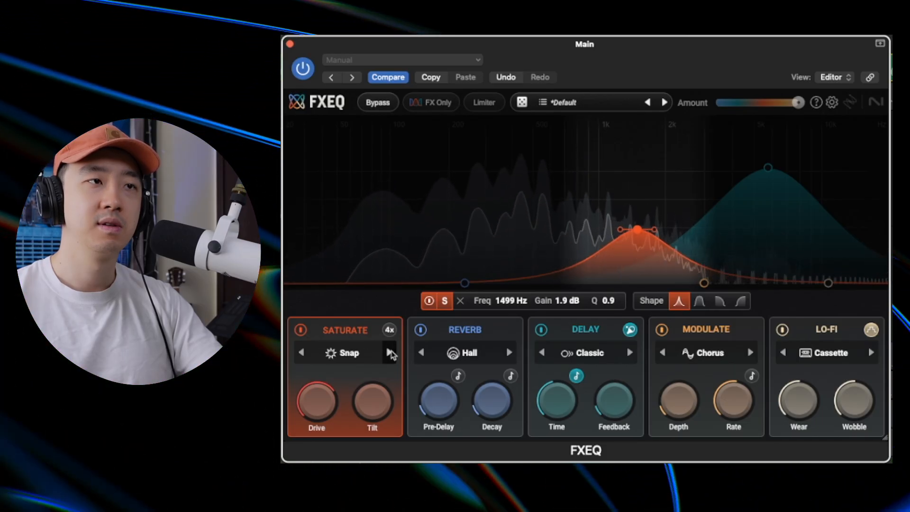
left_click(389, 353)
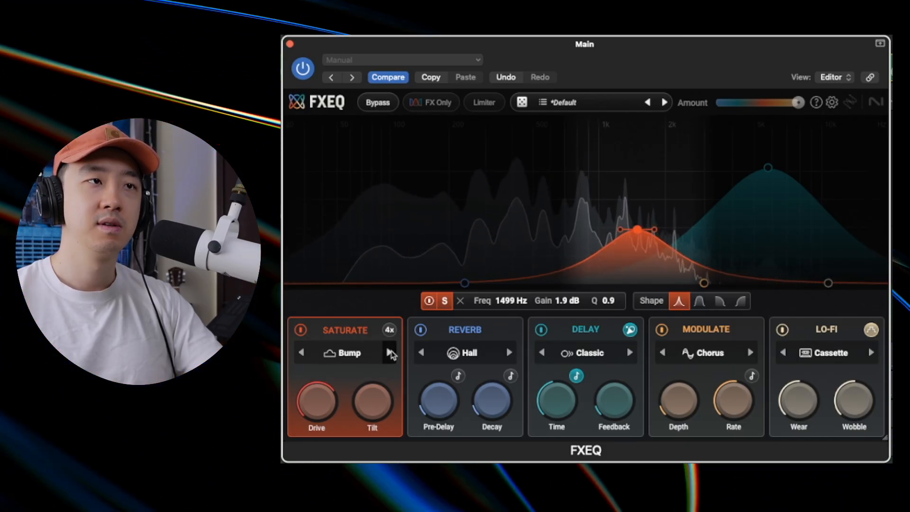
Step: Raise the soloed Saturate band's gain to 4.3 dB and cycle its mode through Steel, Corrode and Satin to Tape
left_click_drag(638, 229, 636, 162)
left_click(389, 353)
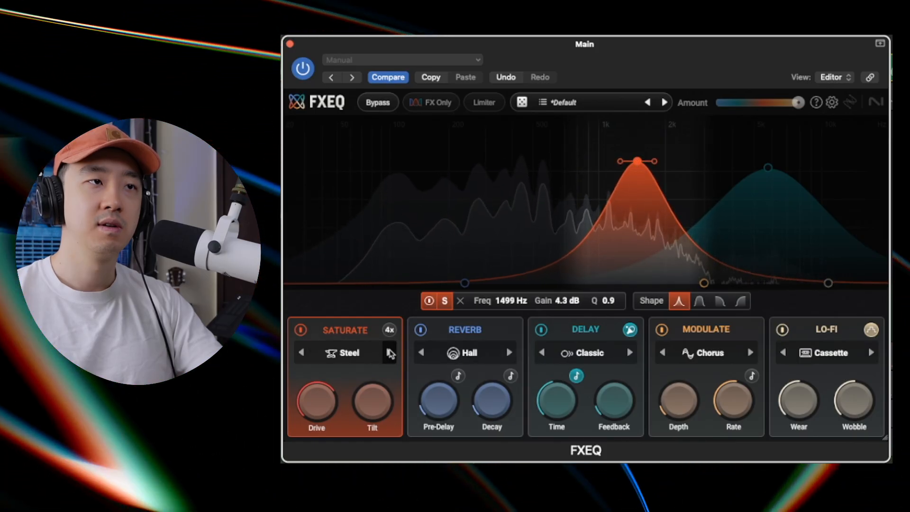
left_click(389, 353)
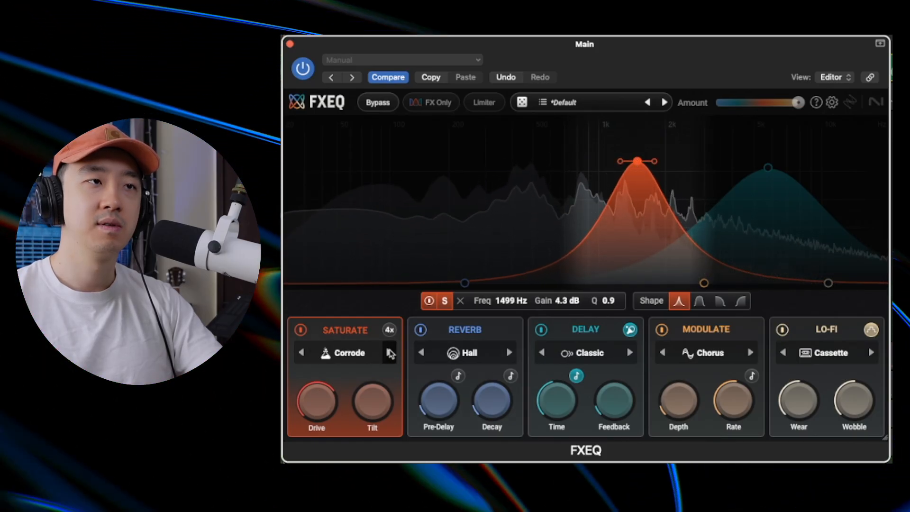
left_click(389, 353)
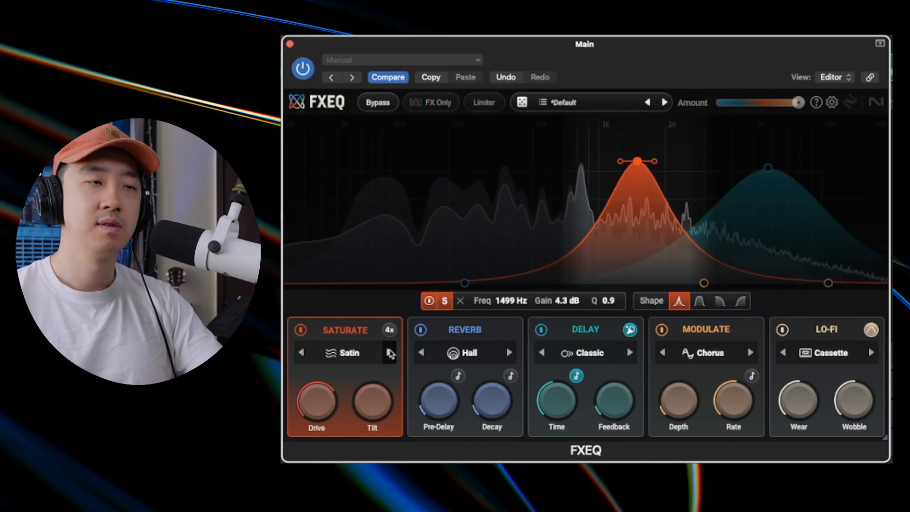
left_click(389, 353)
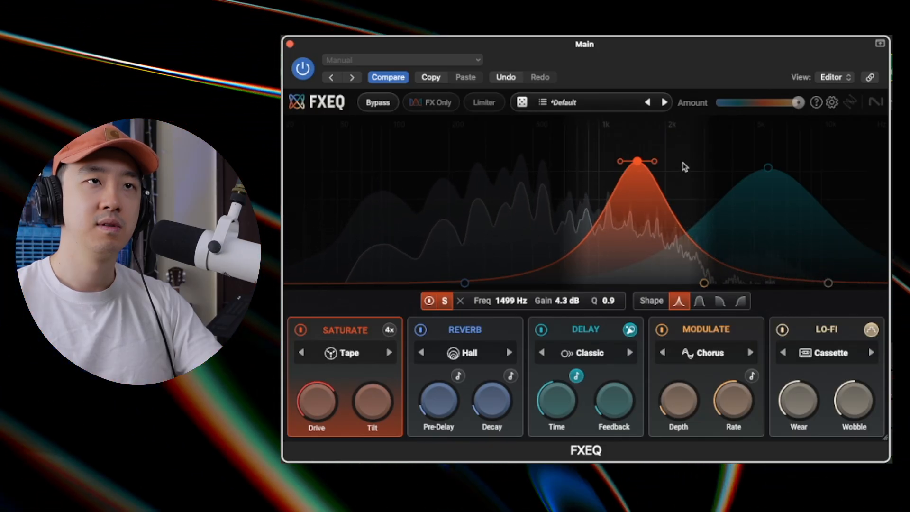
Step: Switch the Saturate mode back to Satin, enable 4x oversampling, and place the band at about 1537 Hz with 1.9 dB gain and Q 0.7
left_click_drag(638, 162, 640, 189)
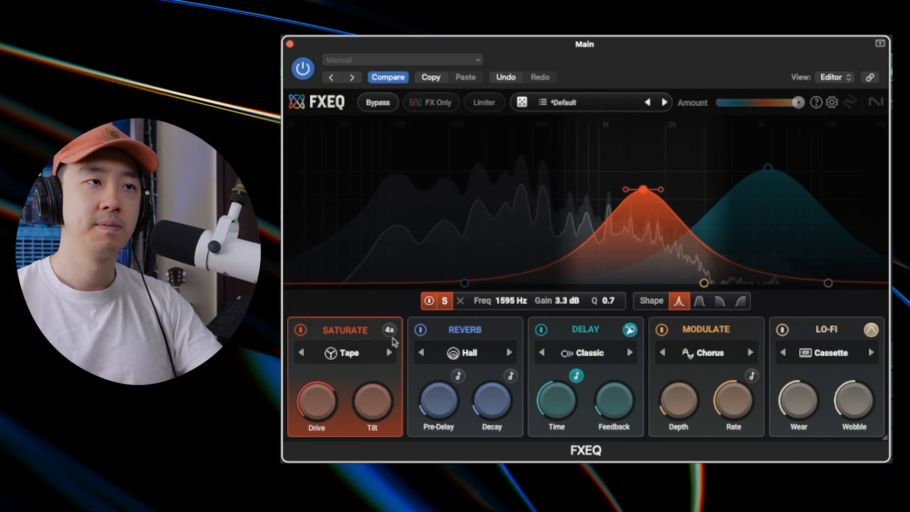
left_click(301, 352)
left_click_drag(656, 197, 652, 231)
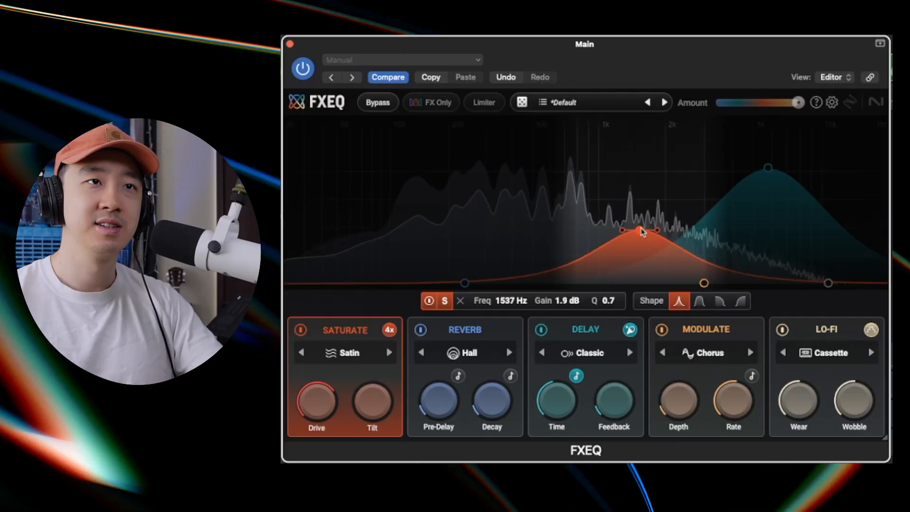
left_click_drag(646, 223, 641, 232)
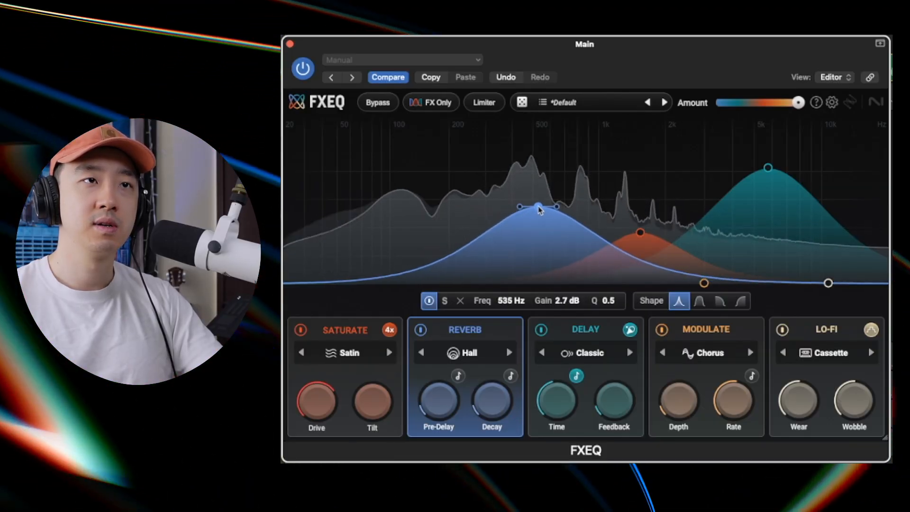
Step: Add extra Reverb bands and spread them across the spectrum, including peaks at about 64 Hz (3.4 dB) and 5019 Hz (3.6 dB)
left_click_drag(617, 193, 652, 190)
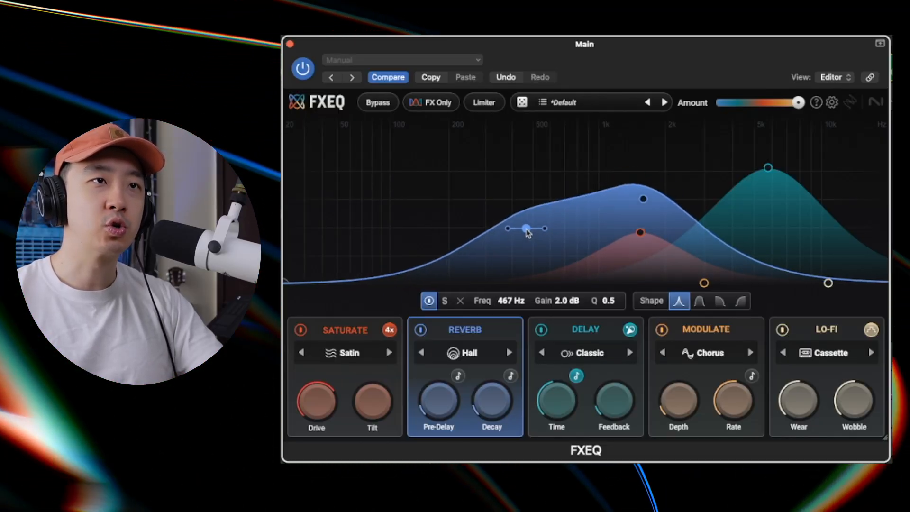
left_click_drag(347, 215, 357, 191)
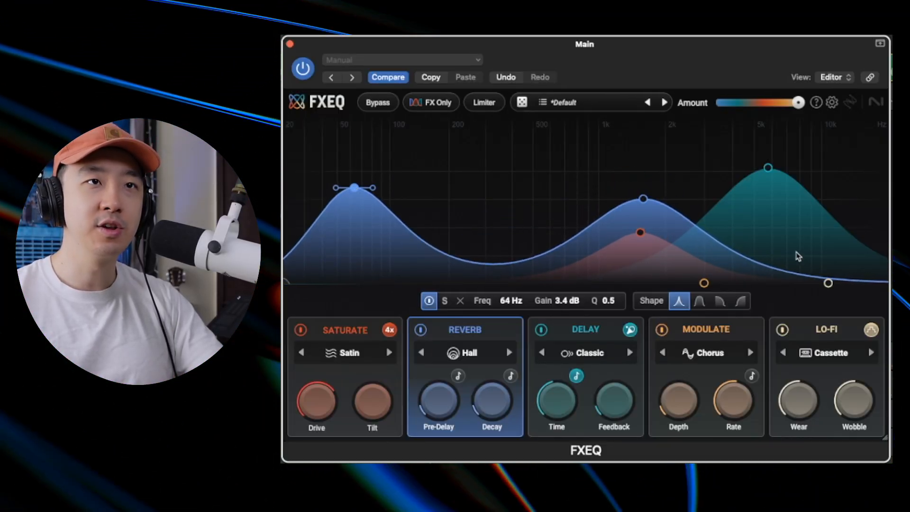
left_click_drag(854, 245, 757, 185)
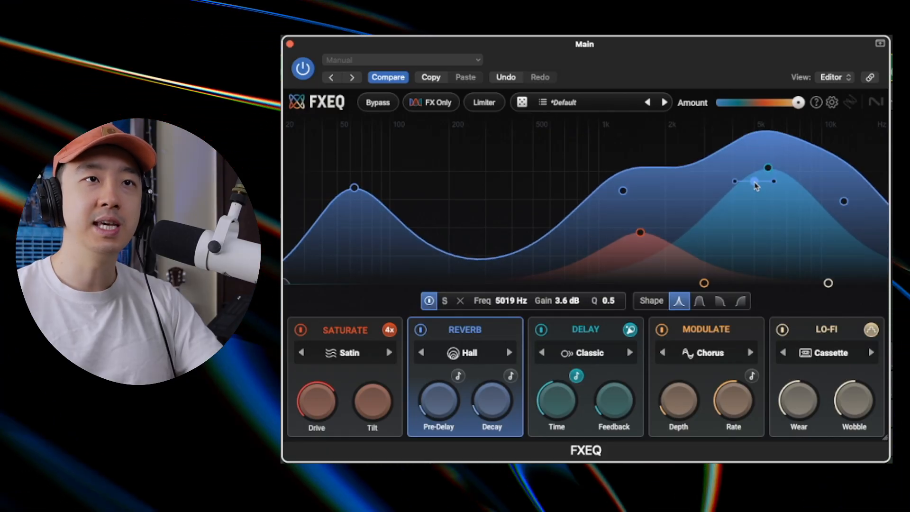
Step: Flatten the surplus Reverb bands and place the two active ones at about 9214 Hz with 4.1 dB and 524 Hz with 3.9 dB
left_click_drag(474, 259, 479, 209)
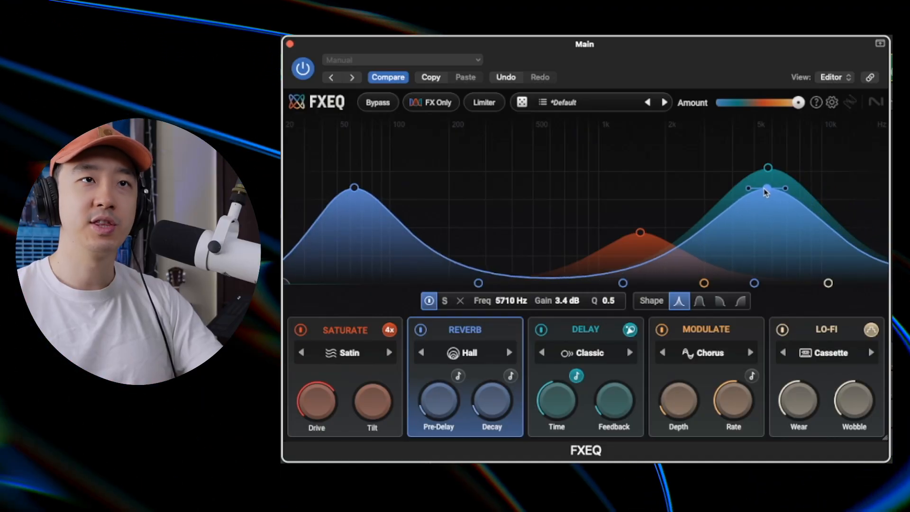
left_click_drag(767, 190, 814, 167)
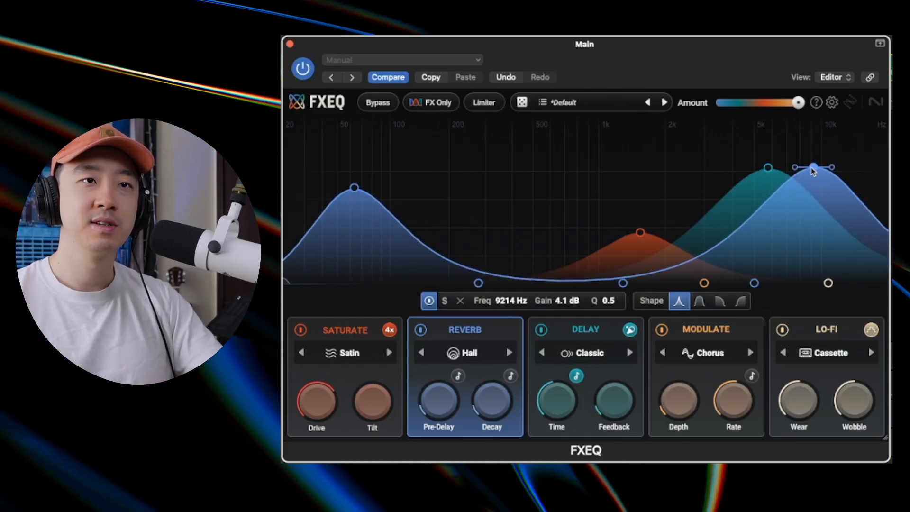
left_click_drag(363, 189, 543, 174)
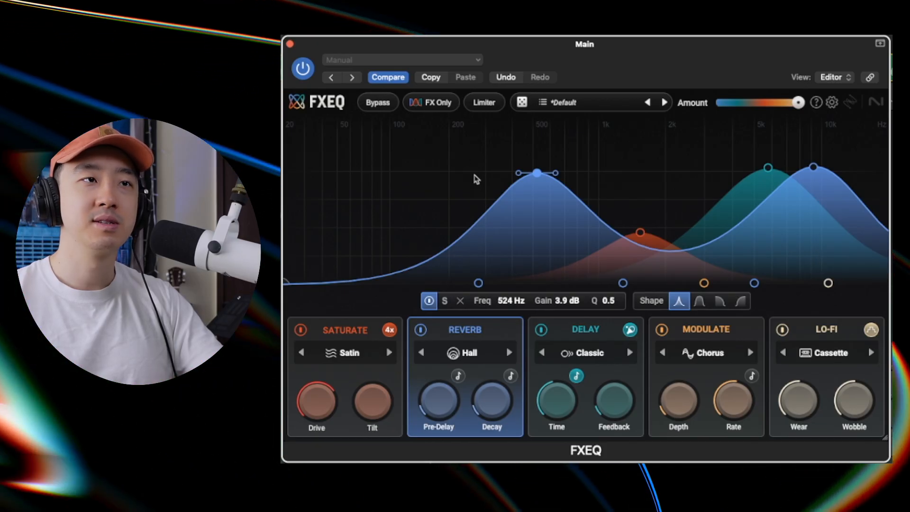
Step: Play the track, solo the lower Reverb band, and set it to about 520 Hz, 3.7 dB gain and Q 0.7
key("space")
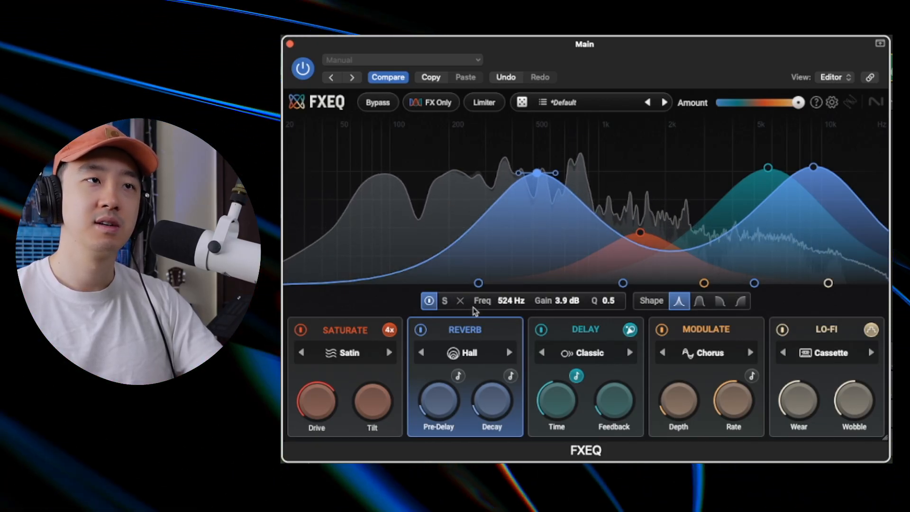
left_click(445, 301)
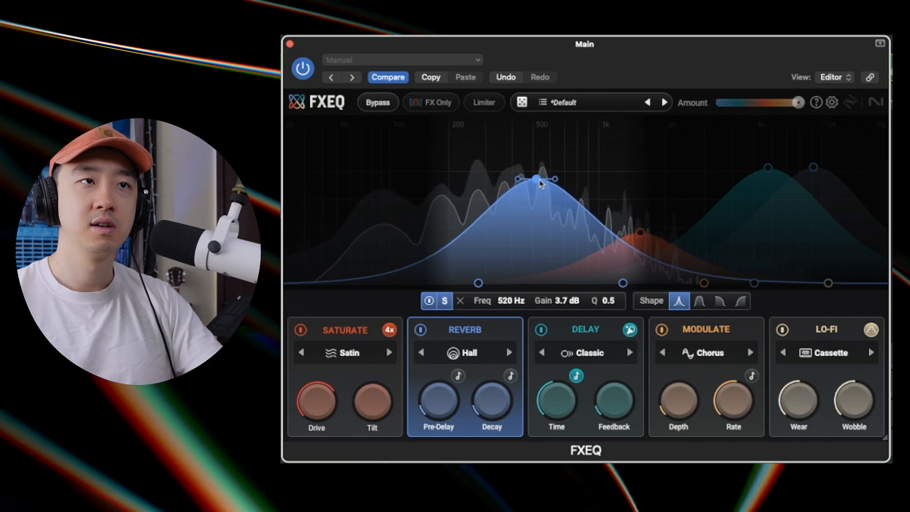
scroll(538, 181, "up", 2)
Step: Adjust the upper Reverb band to about 8990 Hz, 3.8 dB and Q 0.6, audition it soloed, and enable tempo sync for Decay
left_click(813, 167)
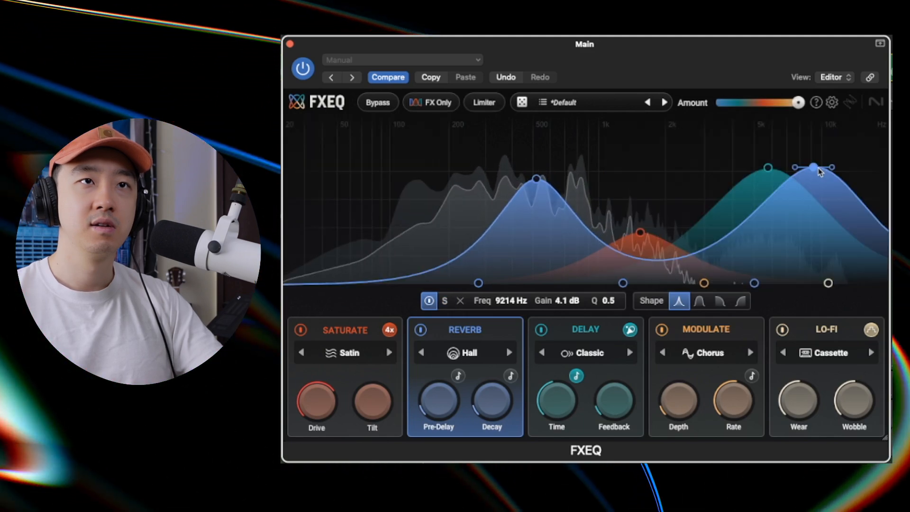
left_click_drag(813, 169, 813, 176)
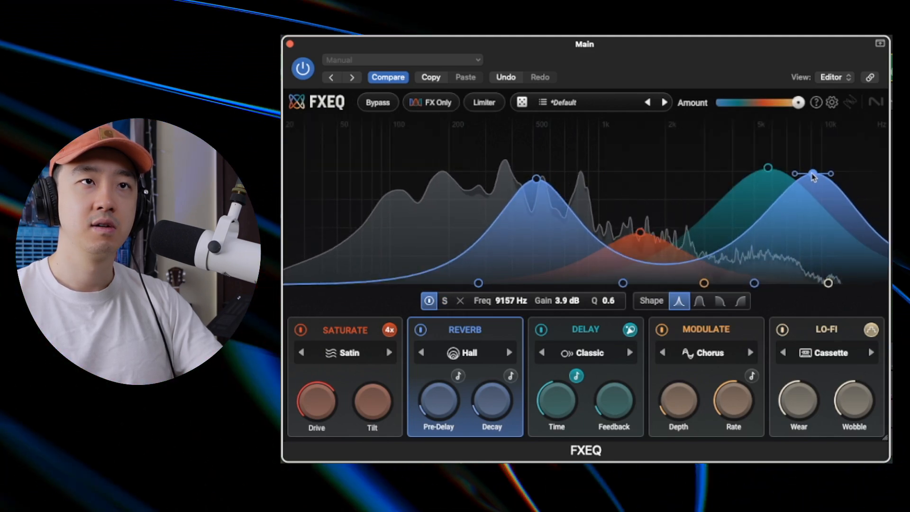
left_click(444, 301)
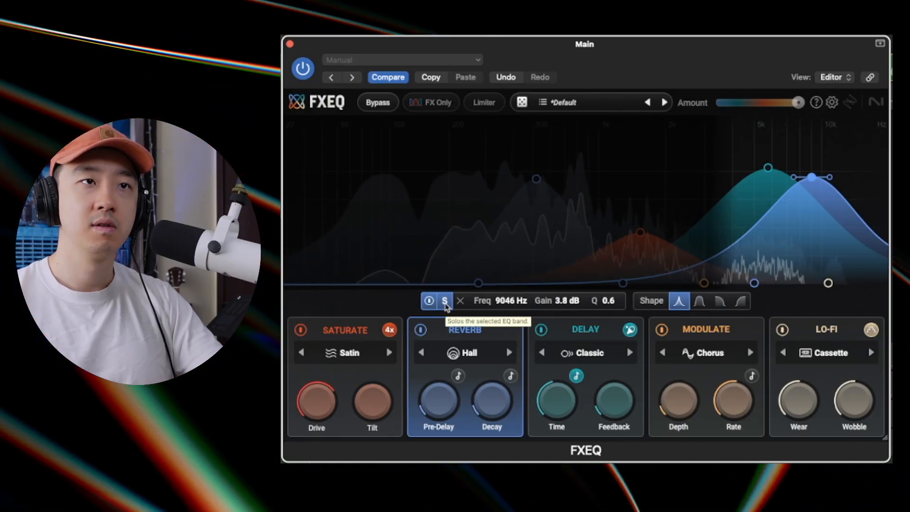
left_click(444, 302)
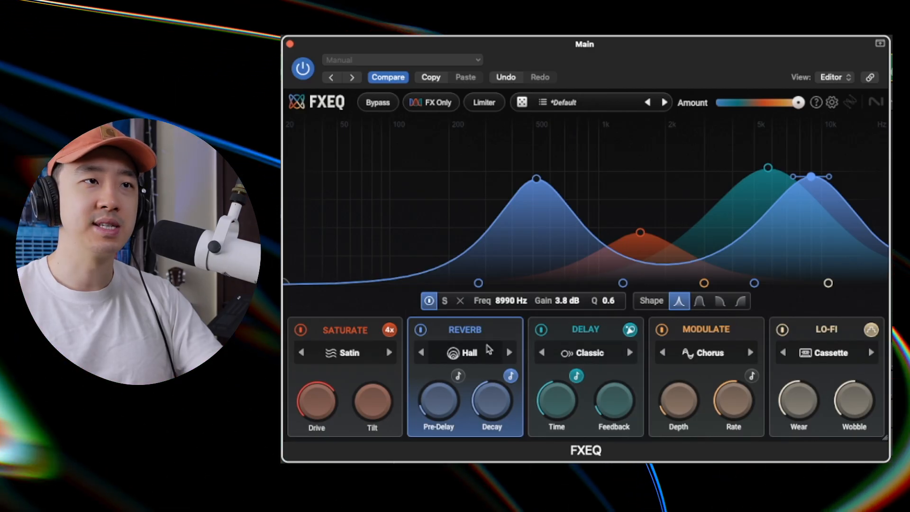
Step: Audition the 520 Hz Reverb band in solo, then shift both active Reverb bands together, moving the lower one to about 583 Hz and 3.5 dB
left_click(537, 180)
left_click(446, 301)
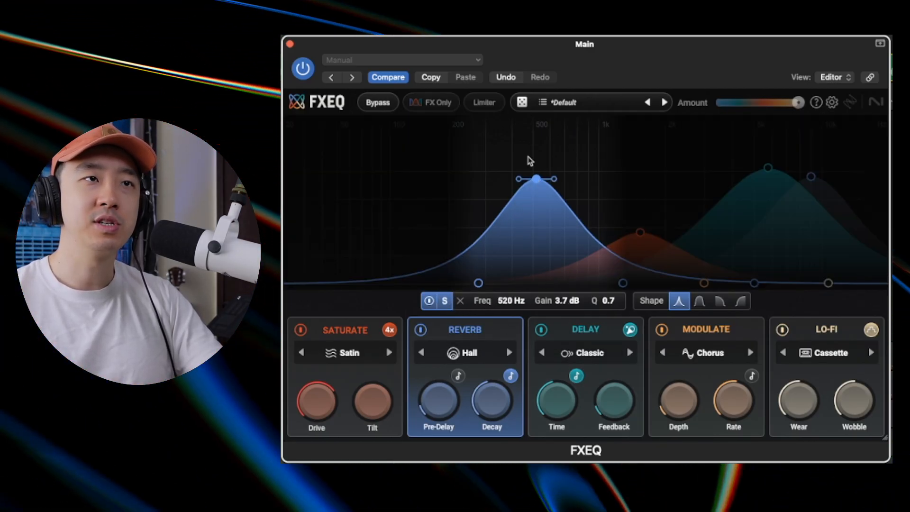
left_click(811, 177)
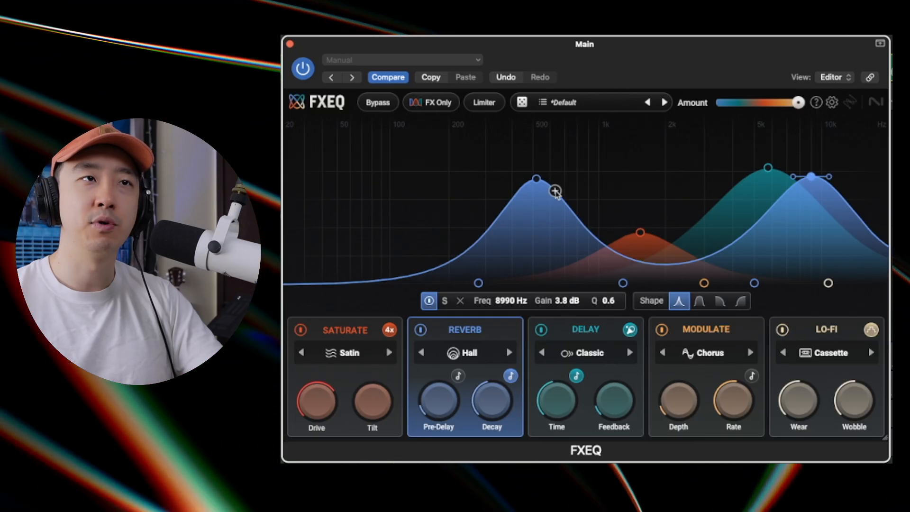
left_click(441, 302)
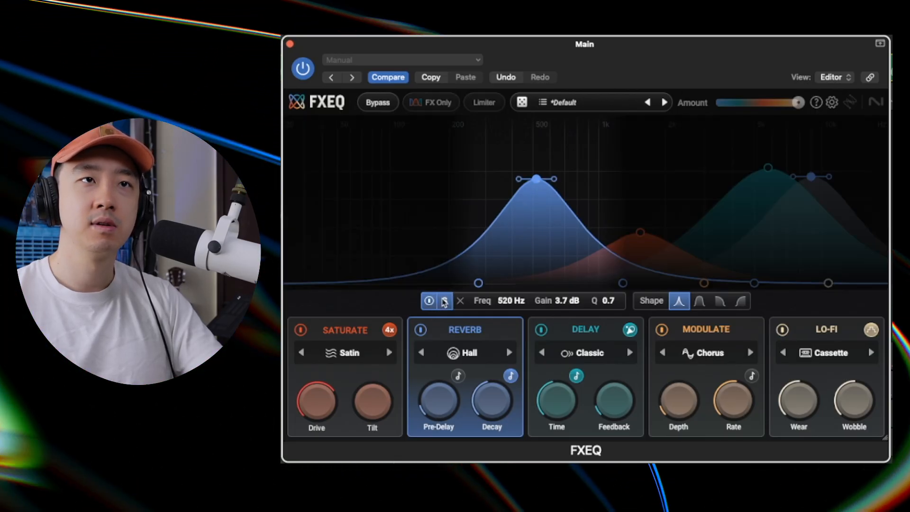
left_click(442, 302)
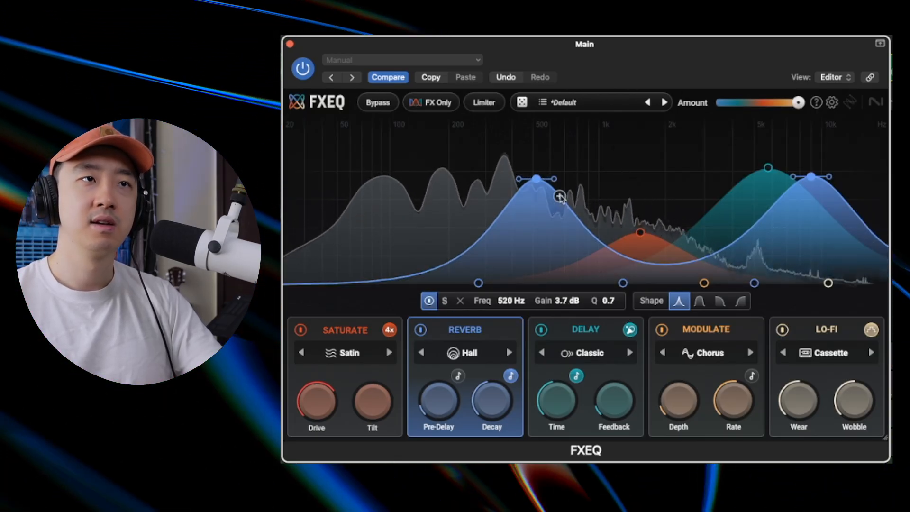
mouse_move(537, 180)
left_mouse_down()
mouse_move(559, 183)
mouse_move(547, 189)
left_mouse_up()
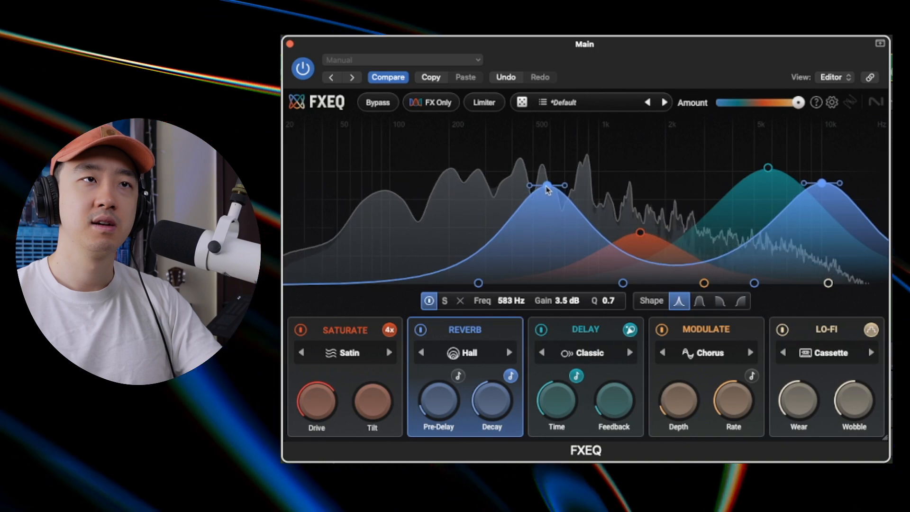
Step: Raise the Modulate band to about 1605 Hz with 3.0 dB gain and Q 0.5, and solo it
left_click(593, 152)
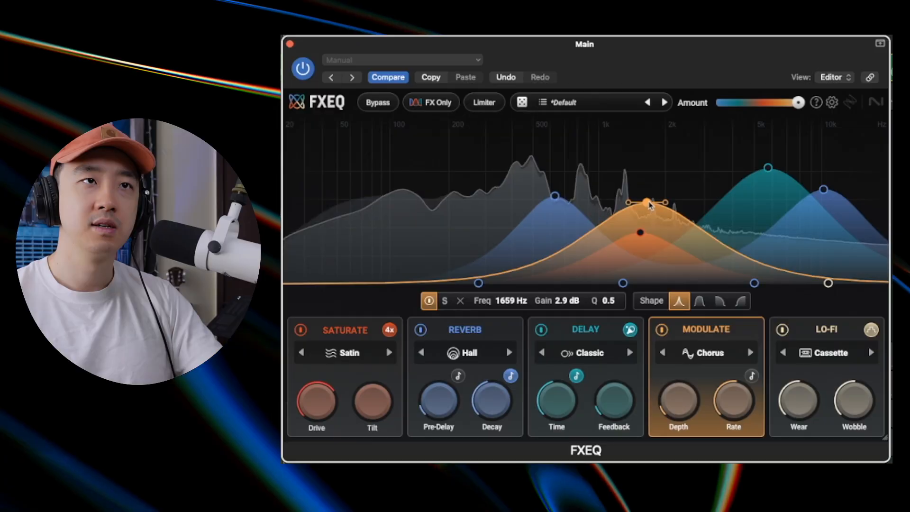
mouse_move(646, 204)
left_mouse_down()
mouse_move(662, 196)
mouse_move(493, 184)
mouse_move(463, 154)
mouse_move(598, 158)
mouse_move(642, 190)
mouse_move(742, 192)
mouse_move(643, 198)
left_mouse_up()
left_click(444, 301)
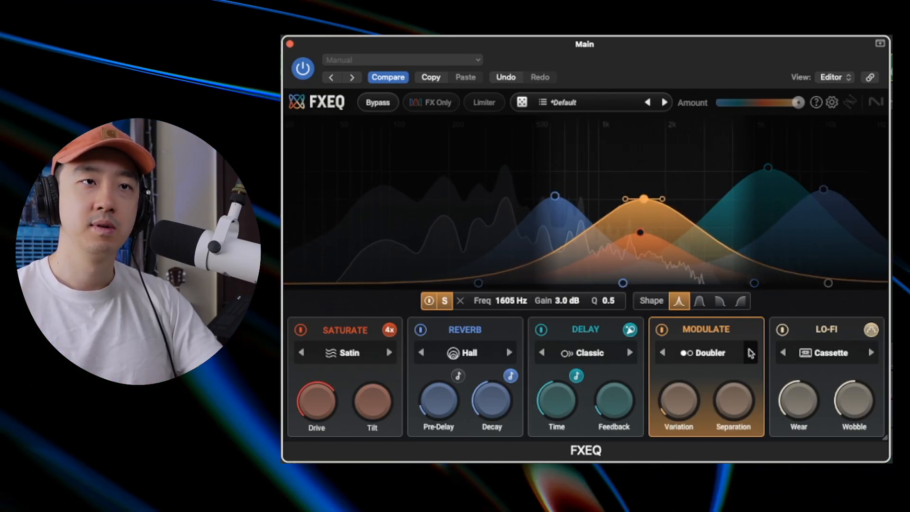
Step: Switch the Modulate mode from Doubler through Phaser to Flanger, and sync its Rate to tempo before adjusting it
left_click(750, 354)
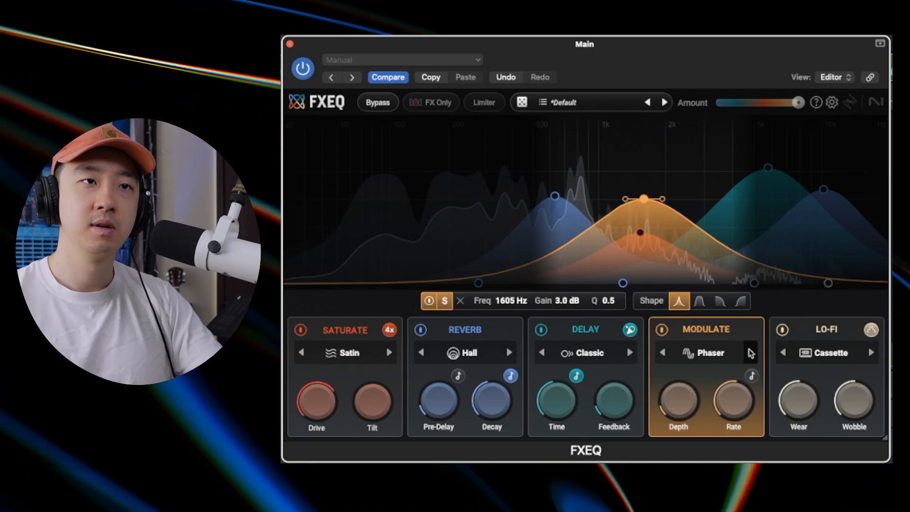
left_click(751, 353)
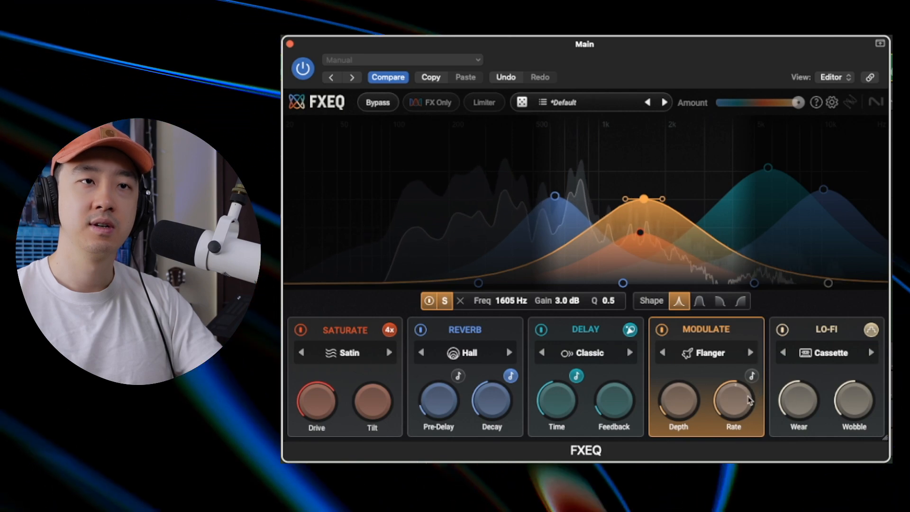
mouse_move(733, 405)
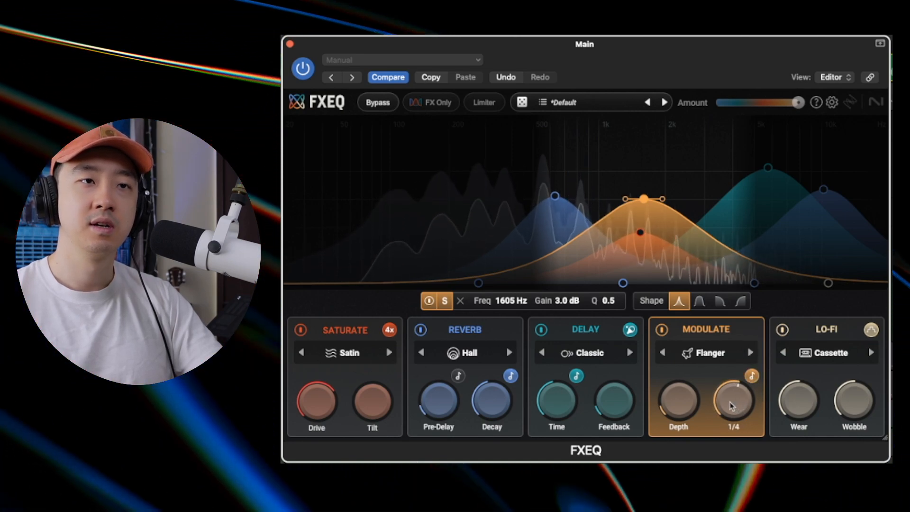
left_click_drag(733, 409, 733, 407)
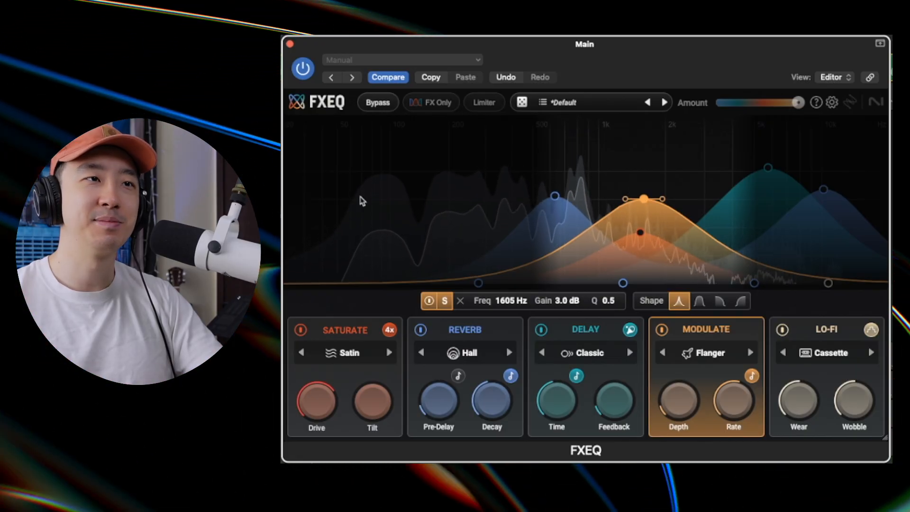
Step: Unsolo the Modulate band, shift it to around 1686 Hz with 2.9 dB gain, and compare the sound with the plug-in off and on
left_click(444, 301)
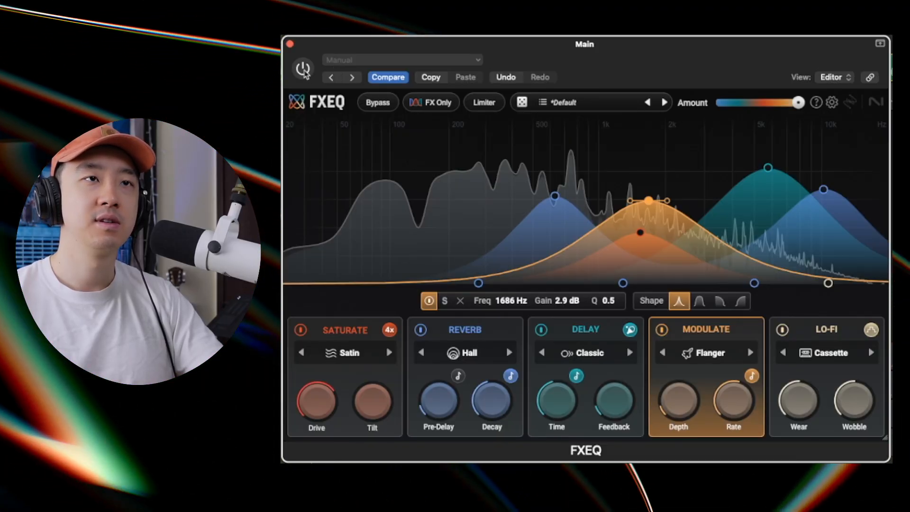
left_click(303, 69)
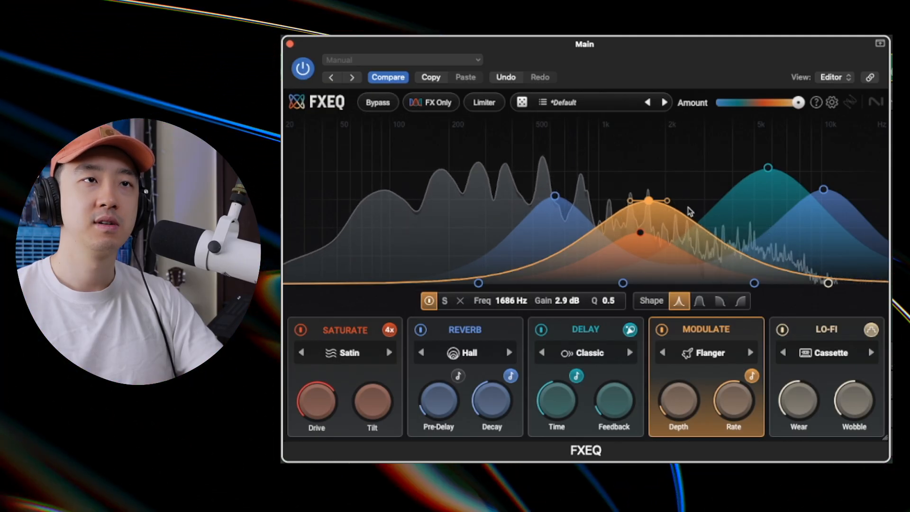
left_click_drag(648, 201, 653, 205)
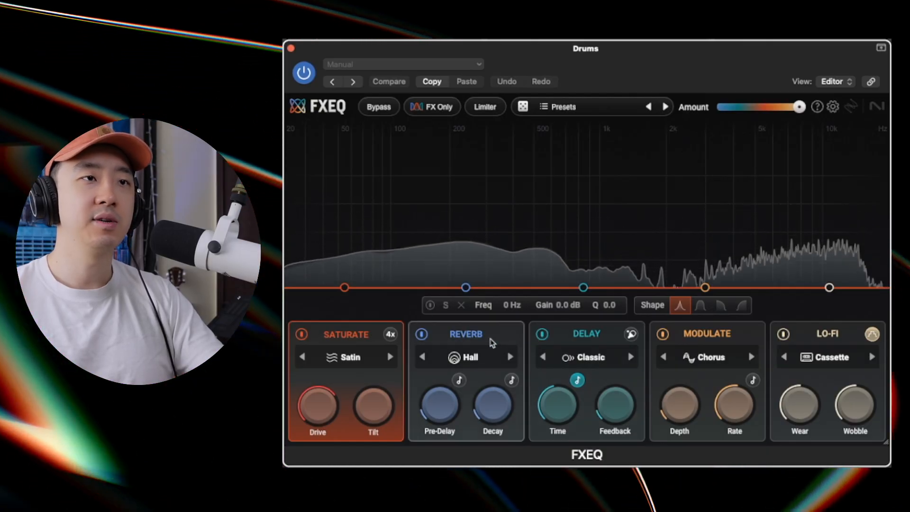
Step: On the Drums track's FXEQ, place the Reverb band at about 9354 Hz with 1.9 dB gain, narrow it, and lower its gain
left_click_drag(467, 291, 817, 238)
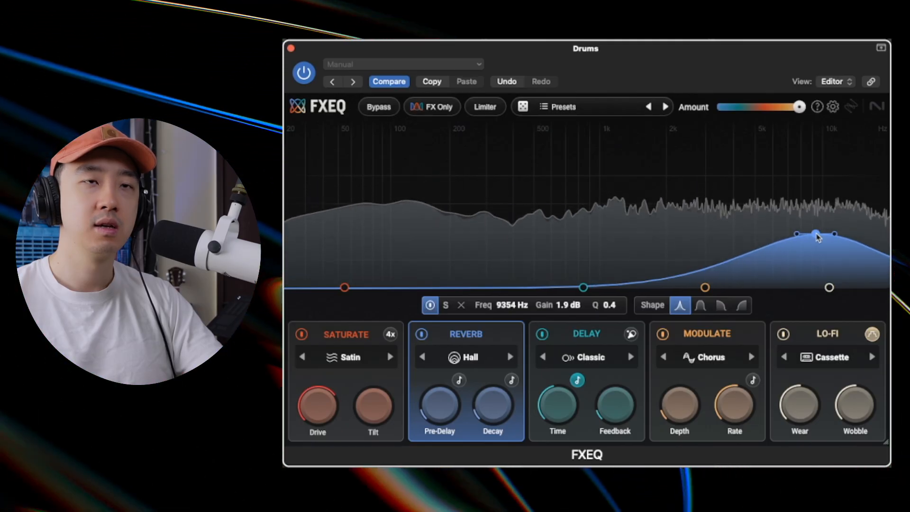
scroll(818, 237, "up", 5)
scroll(818, 237, "up", 3)
left_click_drag(818, 237, 820, 272)
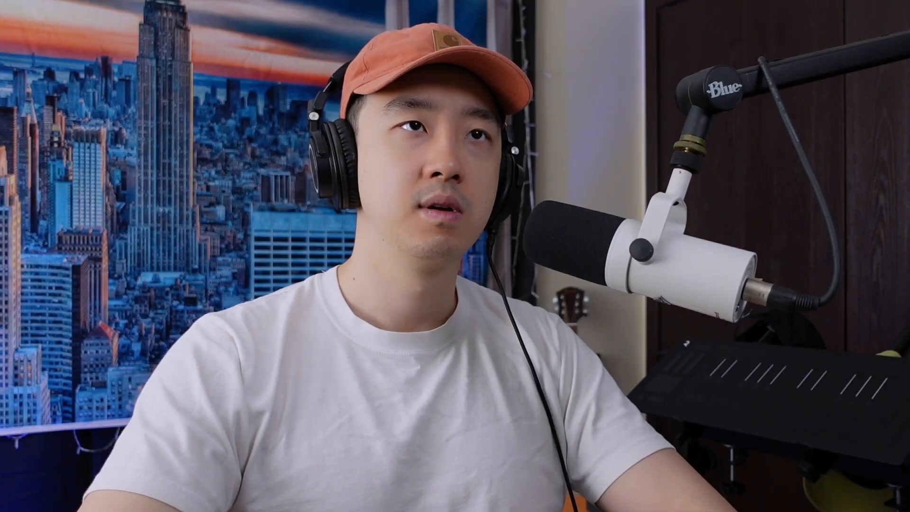
Step: Switch off the FXEQ on the Drums track to hear the drums without the high-frequency reverb
left_click(305, 72)
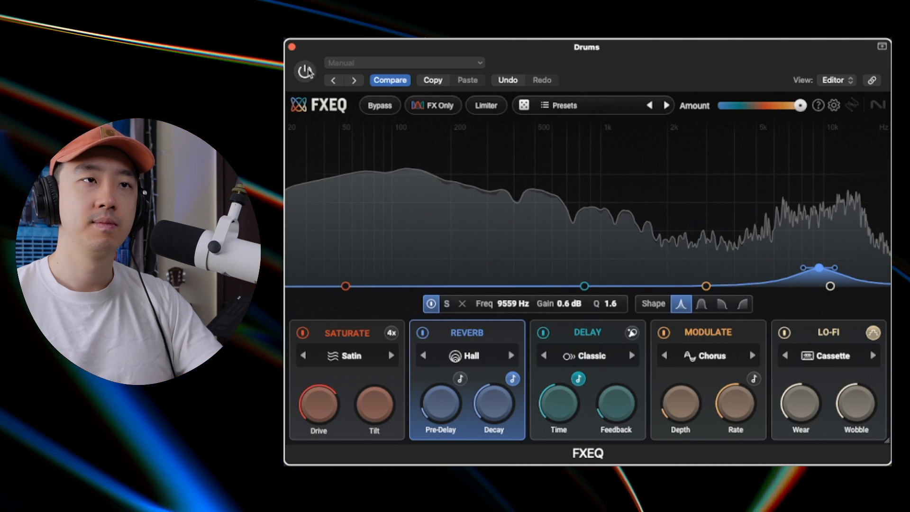
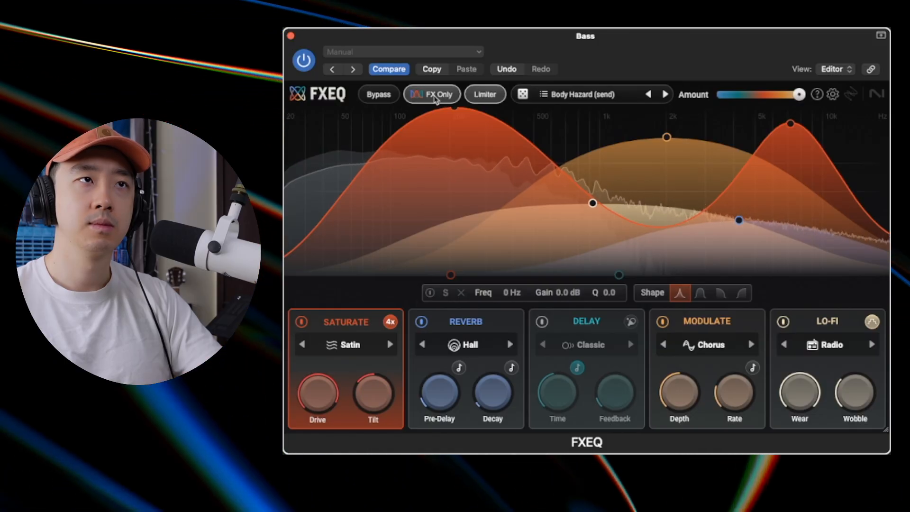
Step: On the Bass track's FXEQ, load the preset Crunch Bass Width (send) and turn off FX Only to include the dry signal
left_click(600, 97)
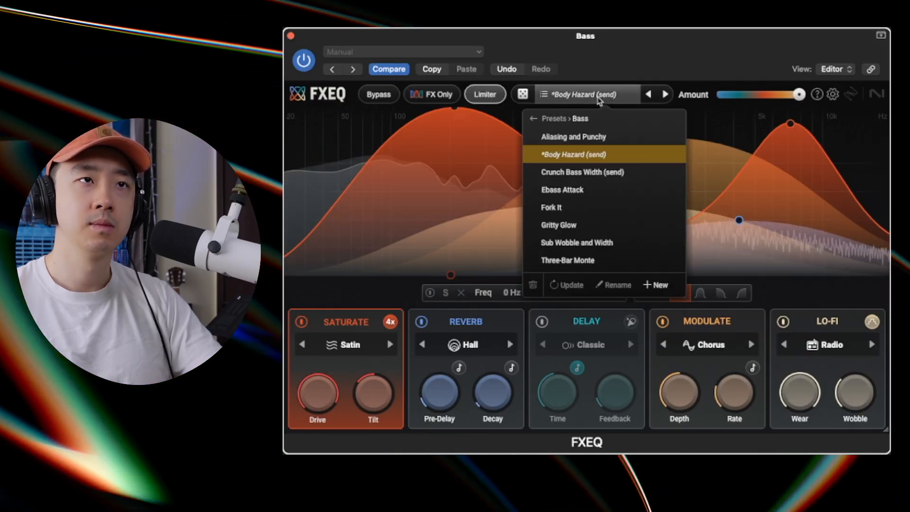
left_click(613, 173)
left_click(429, 97)
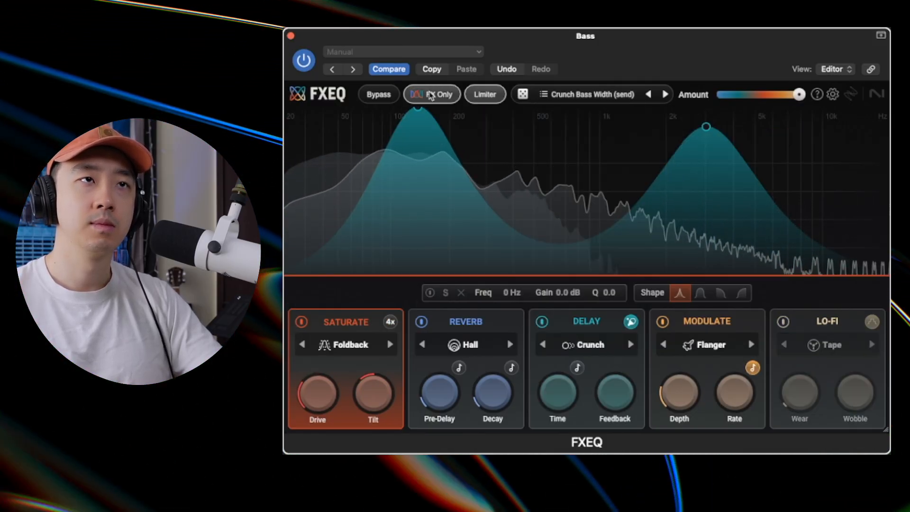
left_click(428, 97)
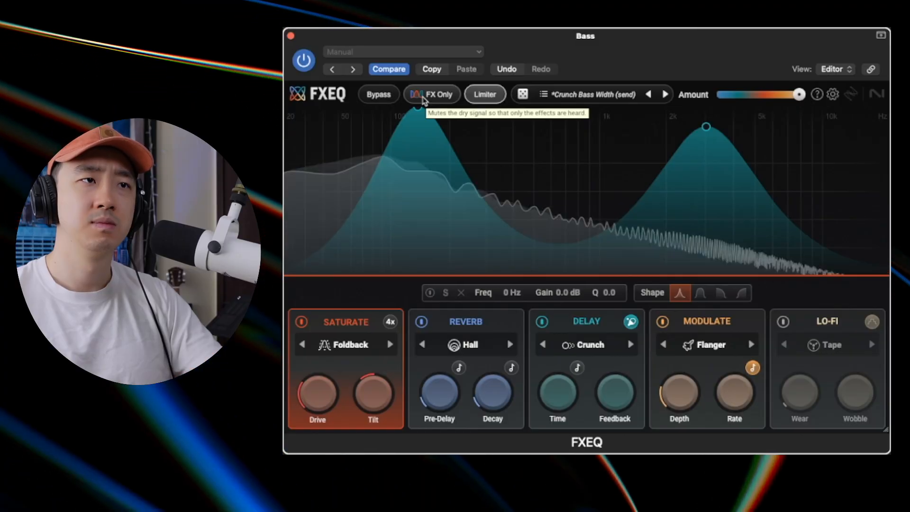
Step: Audition the Bass presets Ebass Attack, Fork It, Gritty Glow and Sub Wobble and Width, and settle on Three-Bar Monte
left_click(608, 101)
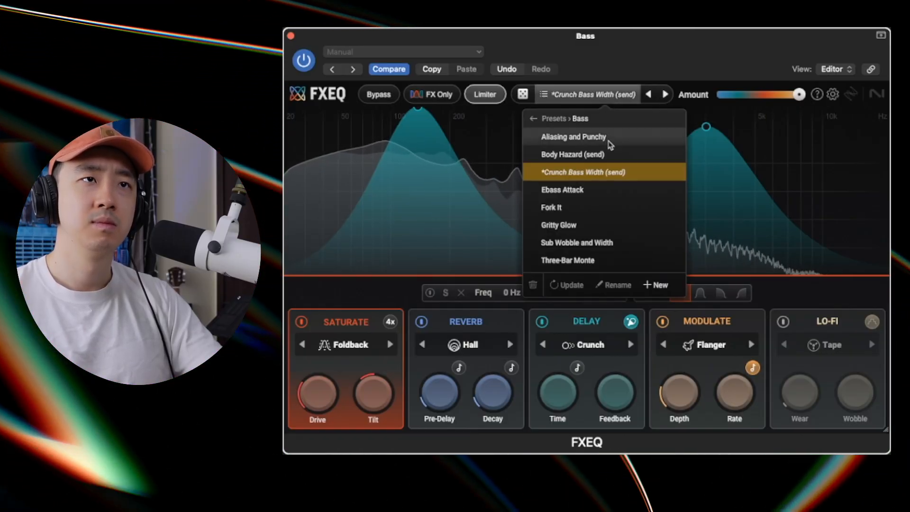
left_click(593, 188)
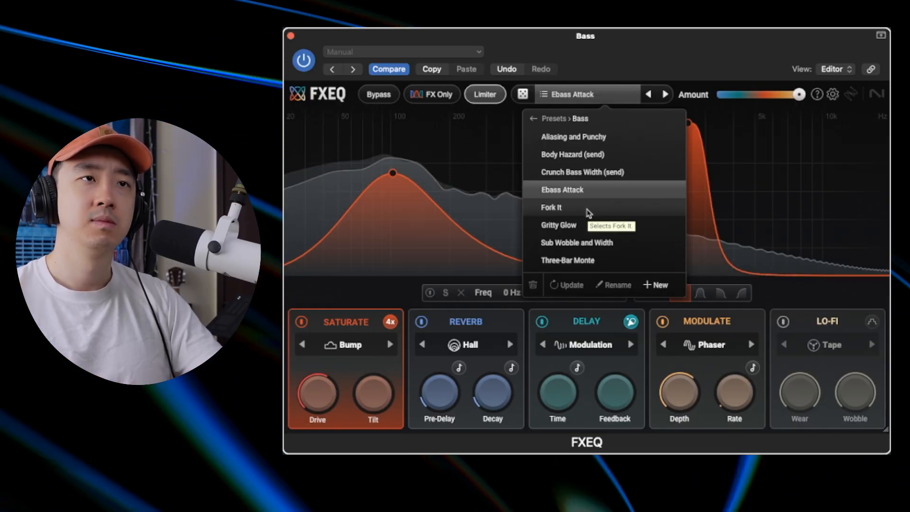
left_click(589, 210)
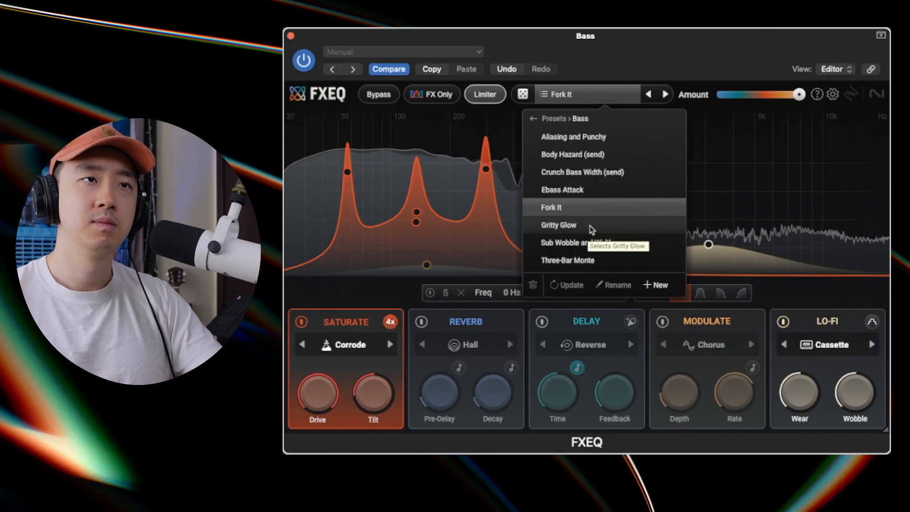
left_click(590, 229)
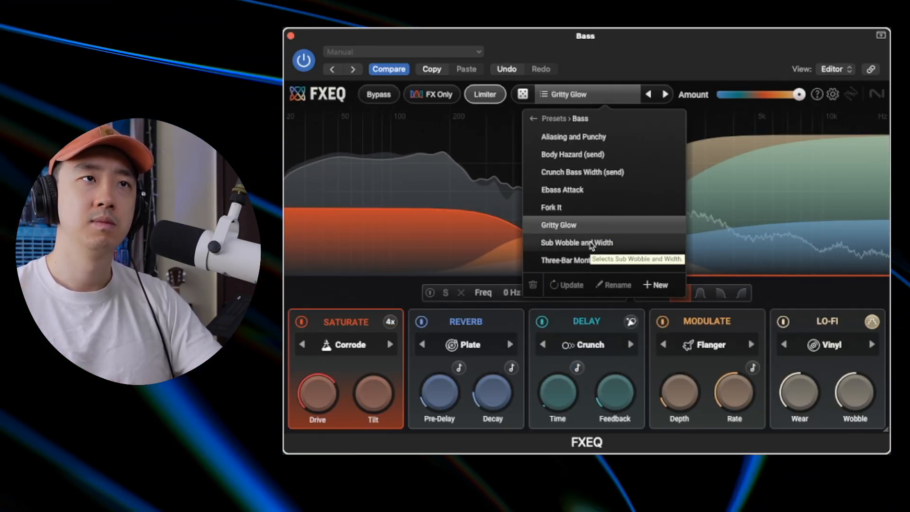
left_click(590, 244)
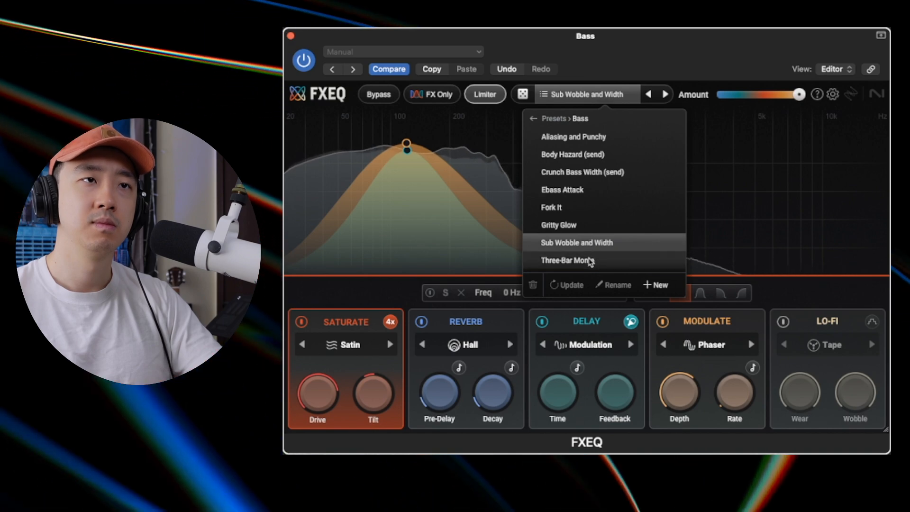
left_click(588, 262)
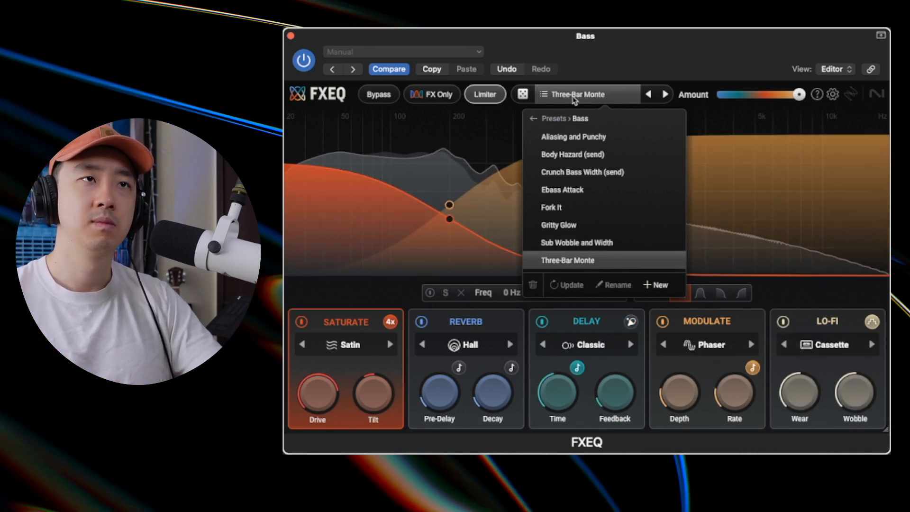
left_click(573, 96)
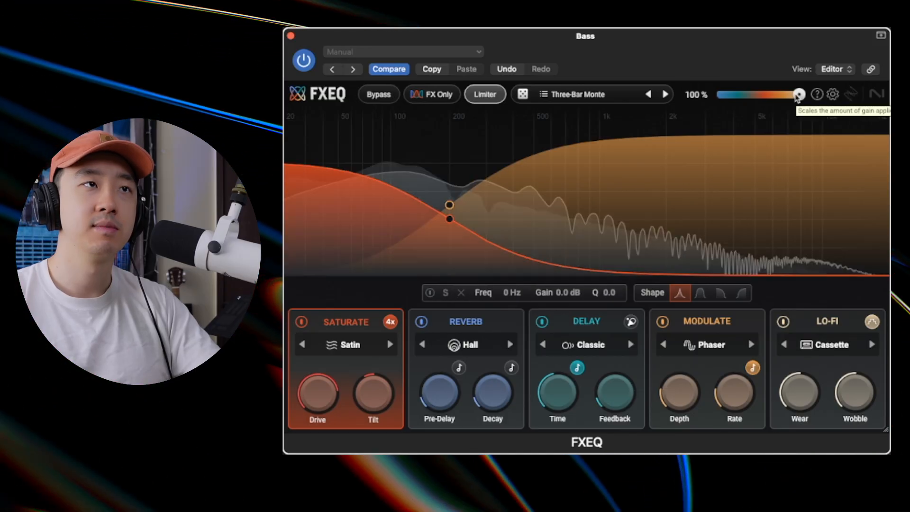
Step: Scale the overall effect Amount down well below 100% and compare the bass with processing bypassed and active
left_click_drag(799, 95, 720, 100)
left_click(372, 95)
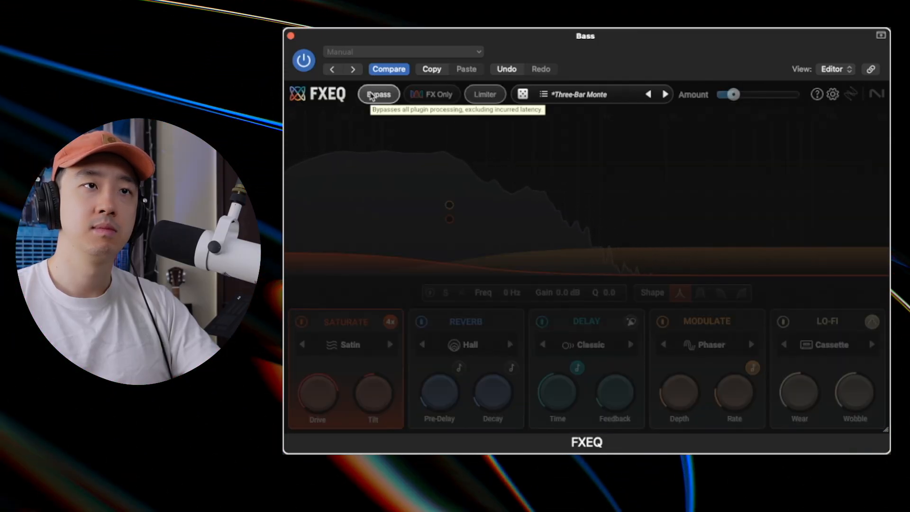
left_click(372, 94)
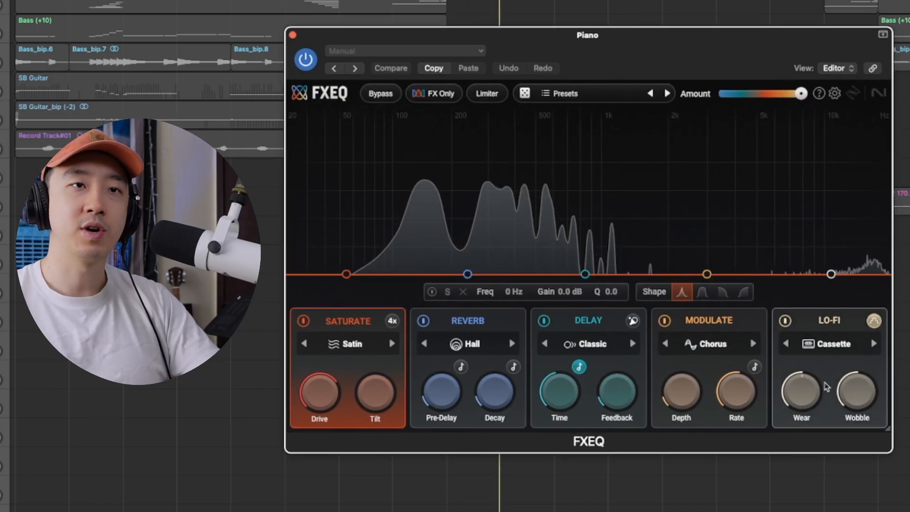
Step: On the Piano track's FXEQ, raise the Lo-Fi band to 5.4 dB gain at 5742 Hz and solo it
left_click(843, 324)
left_click_drag(831, 273, 783, 189)
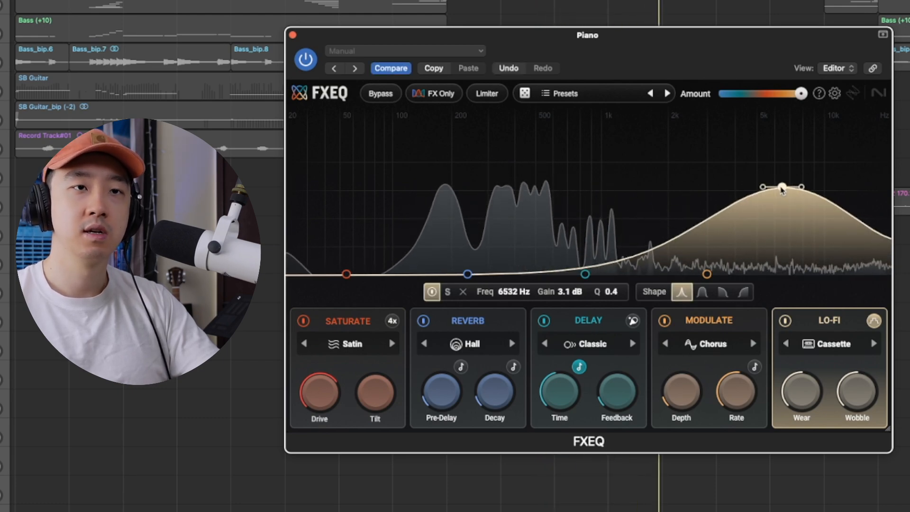
left_click_drag(782, 188, 800, 122)
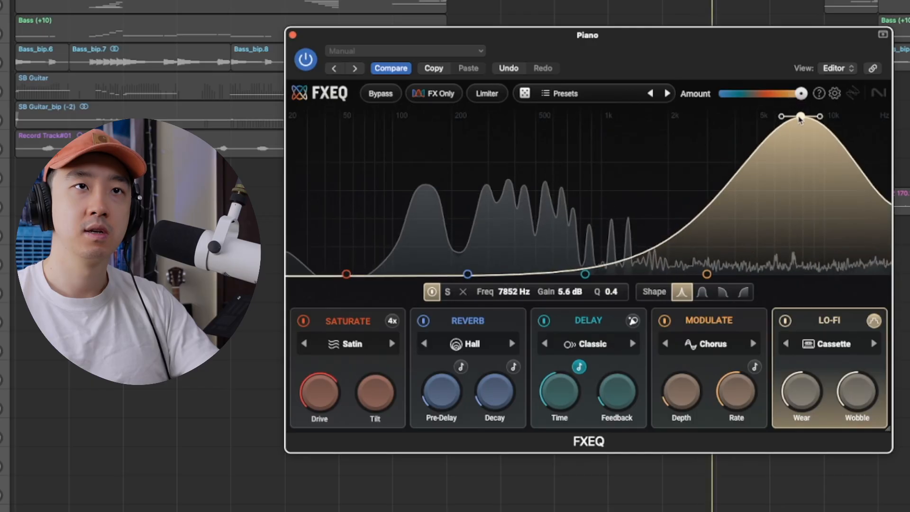
left_click(448, 292)
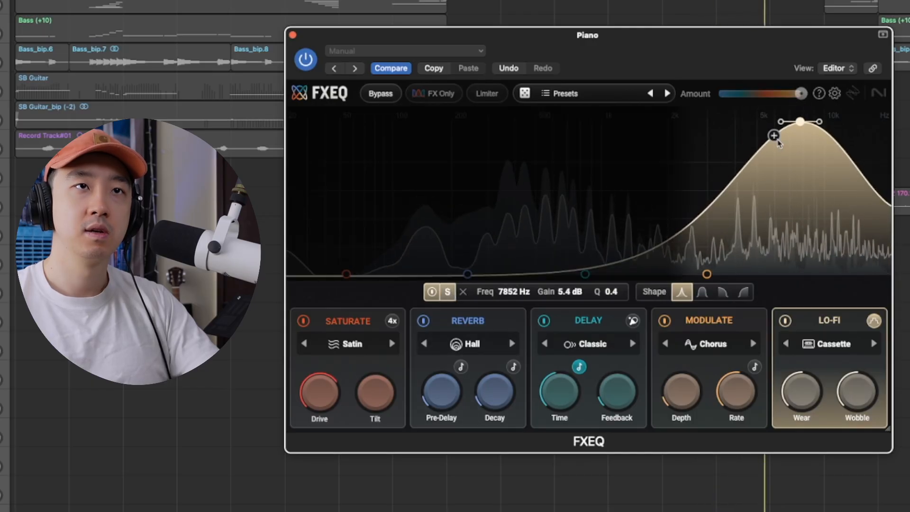
left_click_drag(797, 127, 769, 126)
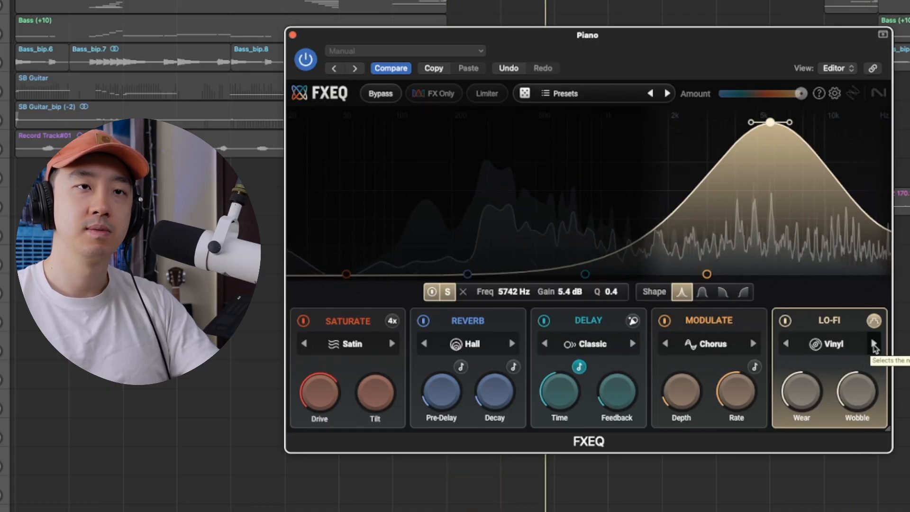
Step: Try the Vinyl and Tape Lo-Fi modes with different Wobble amounts, ending on Vinyl with Wobble around 40%
left_click_drag(860, 387, 861, 339)
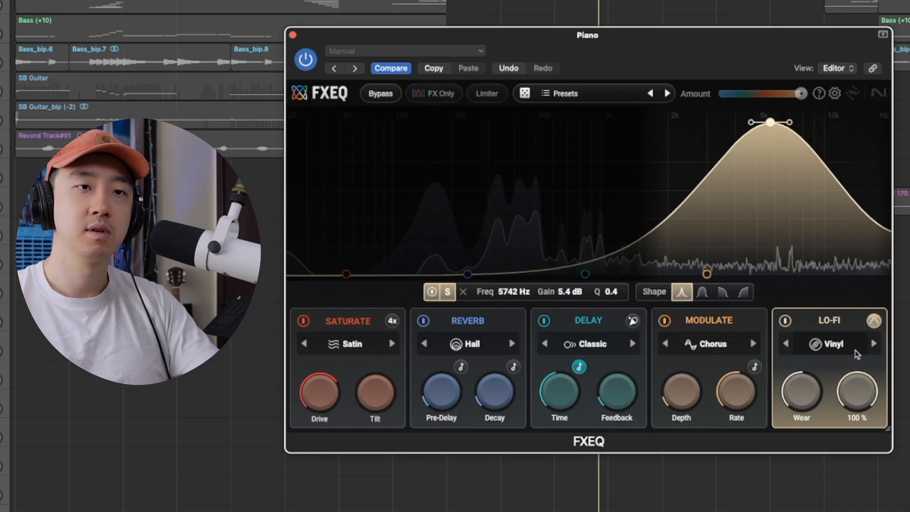
left_click_drag(868, 386, 868, 429)
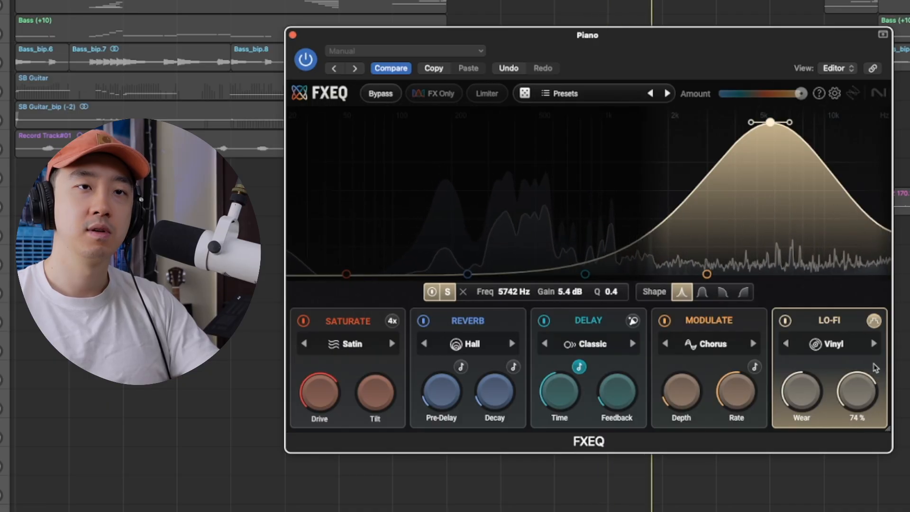
left_click(874, 345)
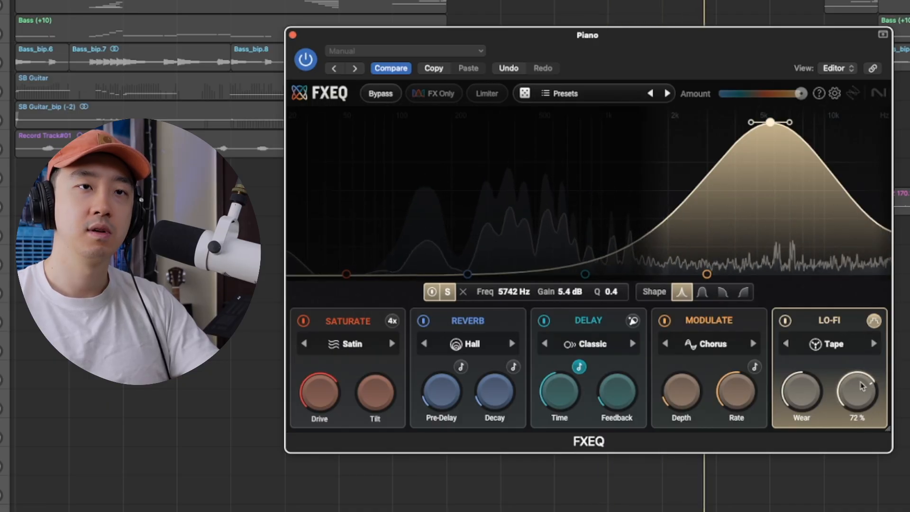
left_click(873, 344)
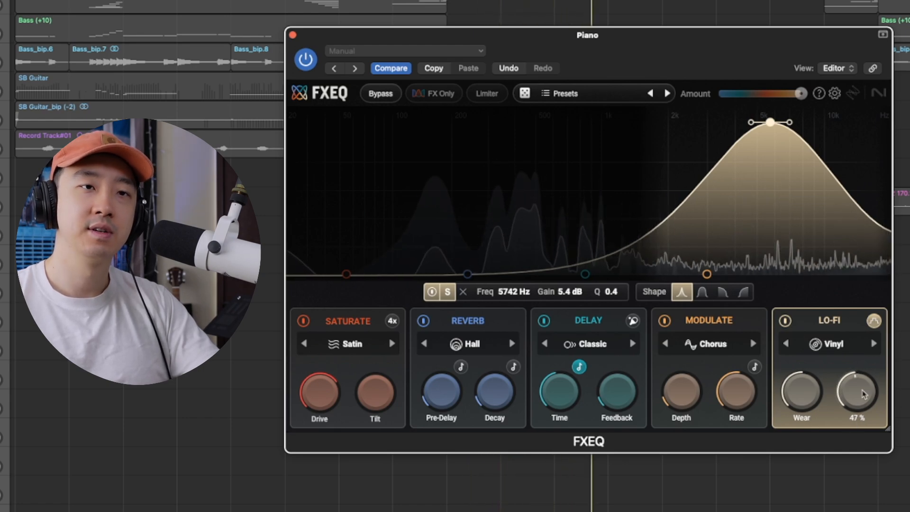
left_click_drag(861, 398, 861, 399)
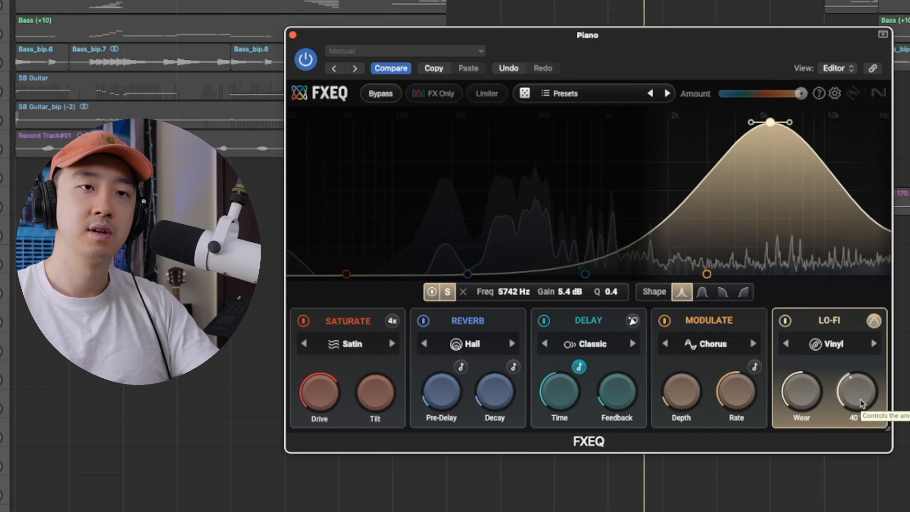
Step: Shift the Lo-Fi band to about 2850 Hz with 2.5 dB gain, unsolo it, and compare with Lo-Fi processing off and on
left_click(786, 321)
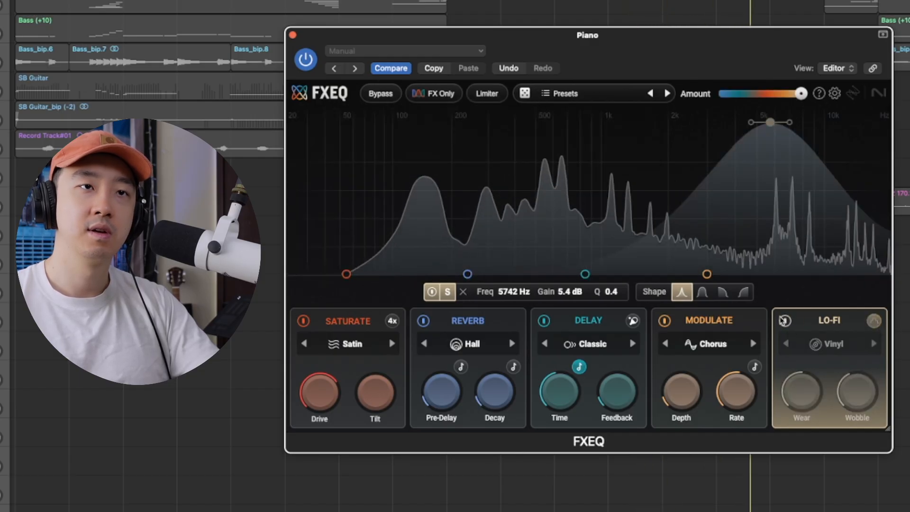
left_click(783, 321)
left_click_drag(769, 122, 793, 179)
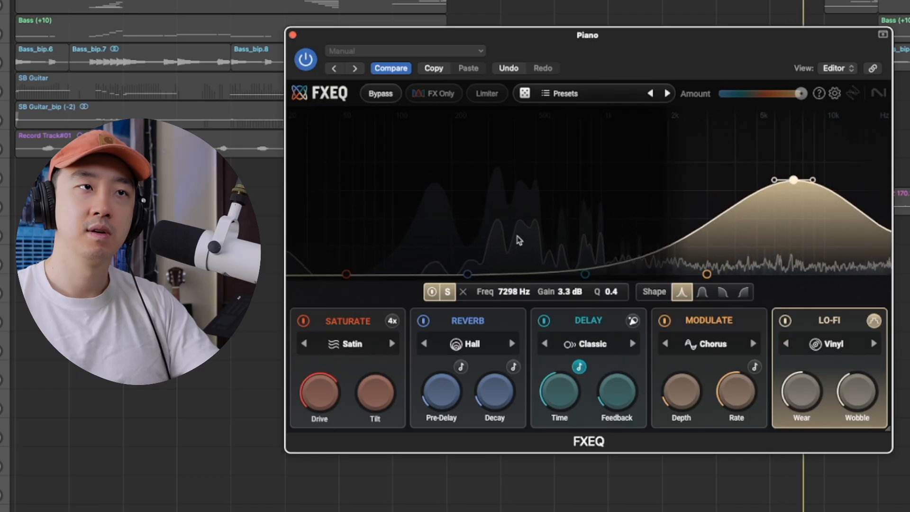
left_click(448, 292)
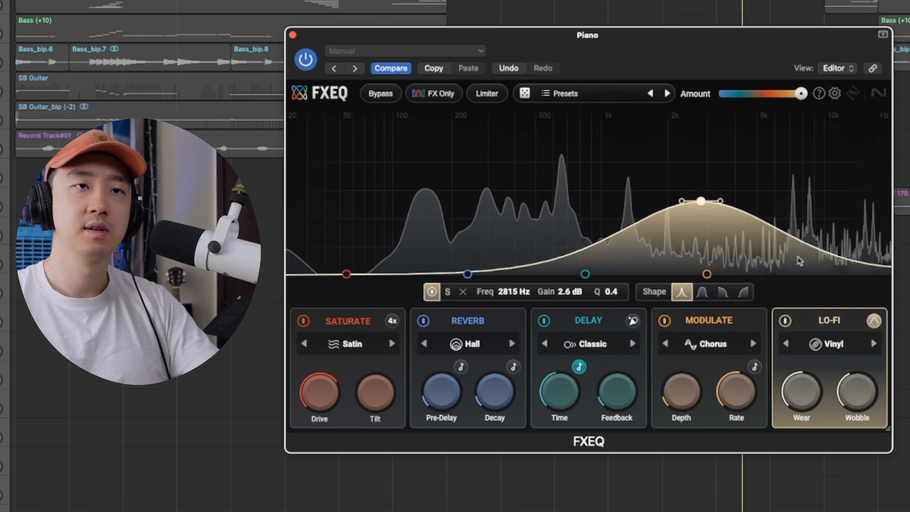
left_click(785, 321)
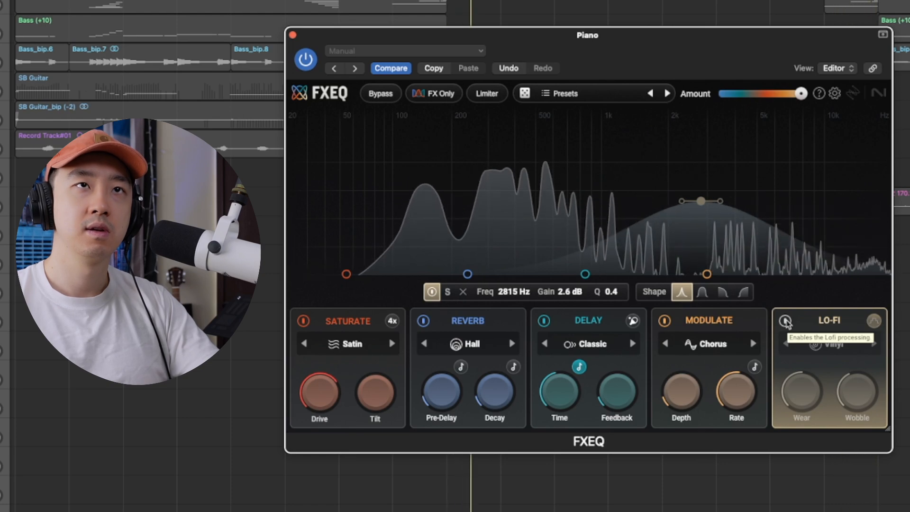
left_click(785, 321)
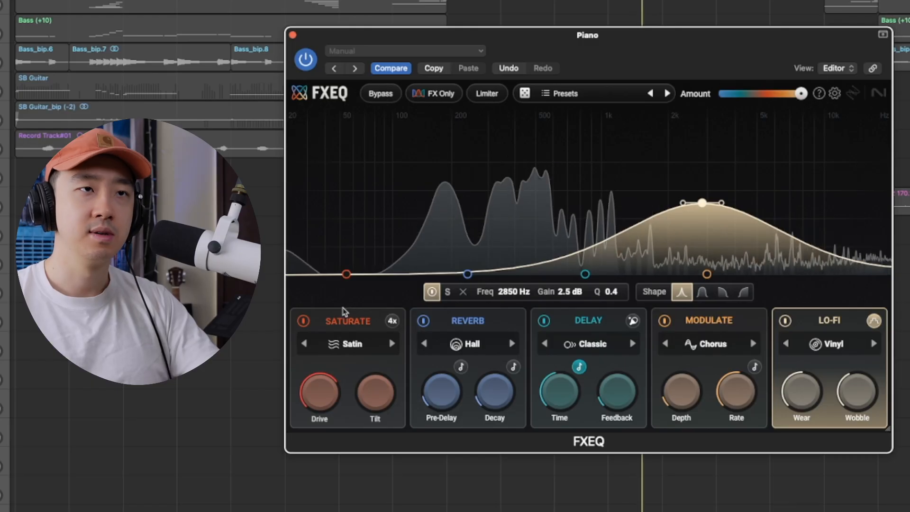
Step: Select the Saturate effect and raise its band to about 622 Hz with 1.0 dB gain
left_click(304, 321)
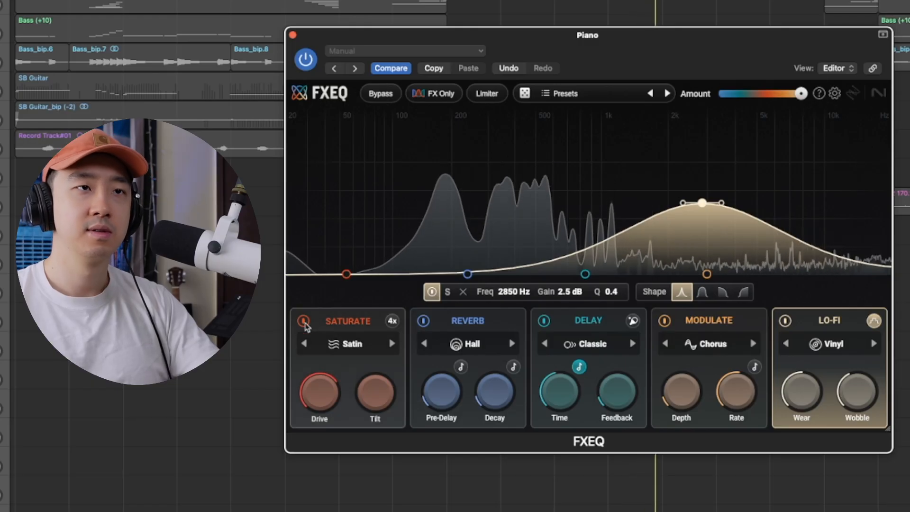
left_click(353, 321)
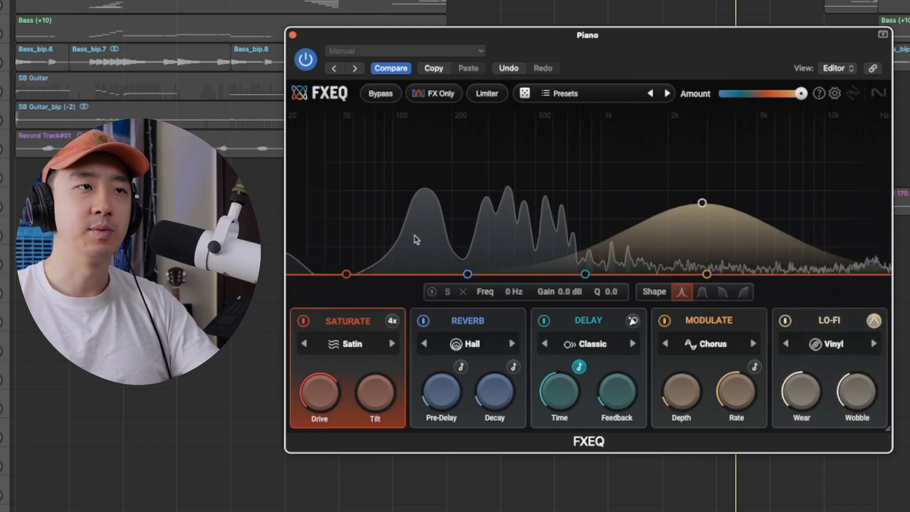
left_click_drag(345, 275, 481, 262)
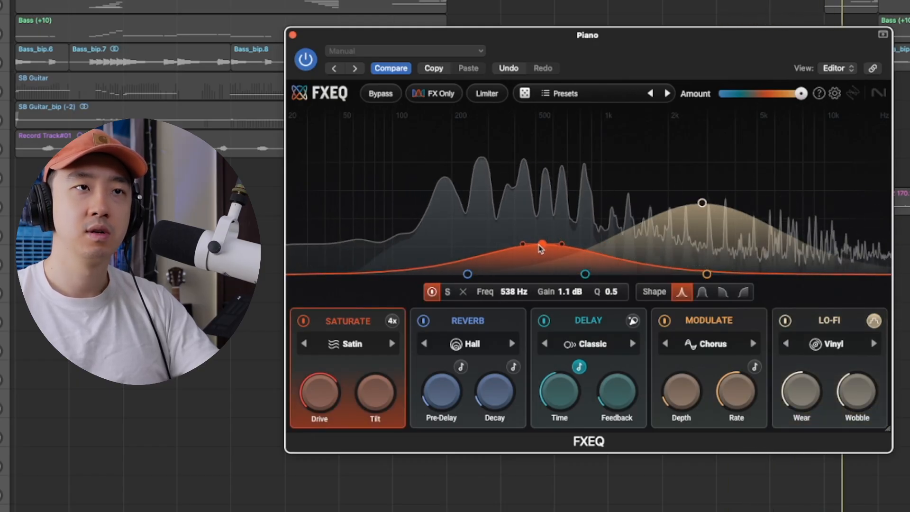
left_click_drag(544, 251, 605, 250)
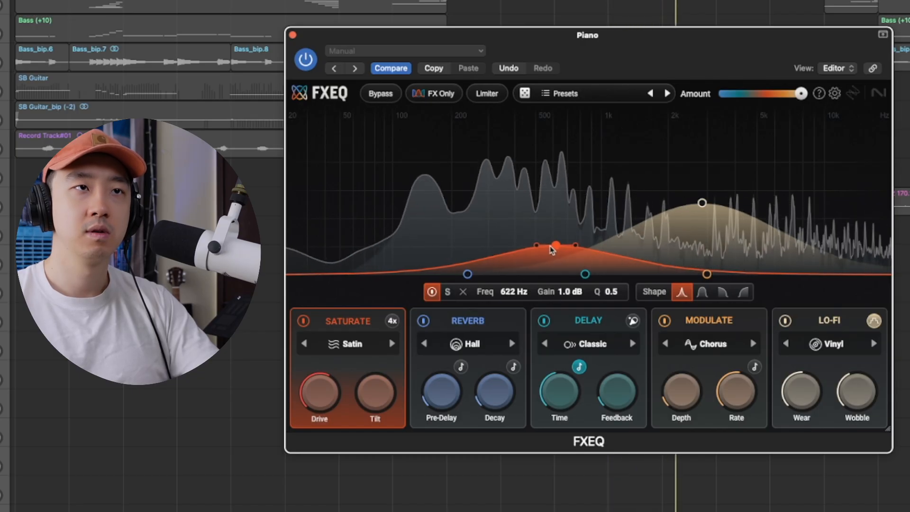
Step: Solo the Saturate band while moving it to about 845 Hz with 1.2 dB gain, unsolo it, and bypass the plug-in to compare
left_click(448, 292)
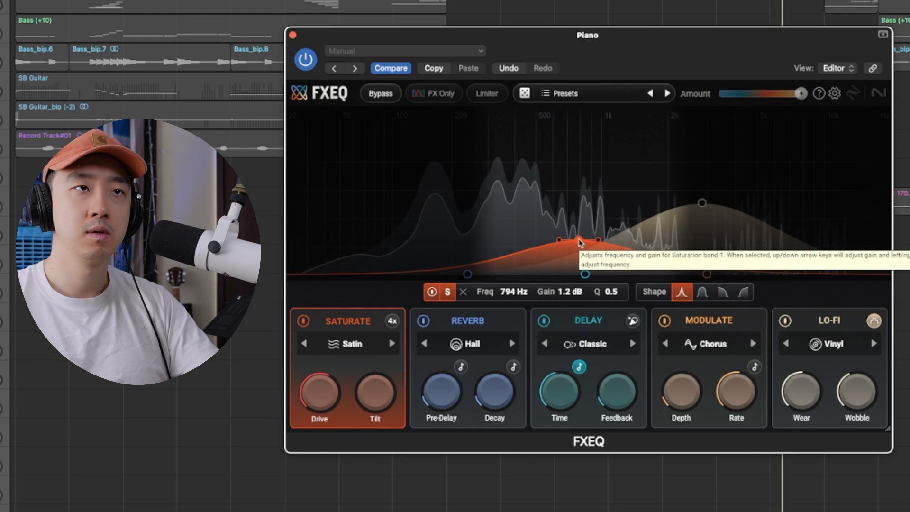
left_click(448, 291)
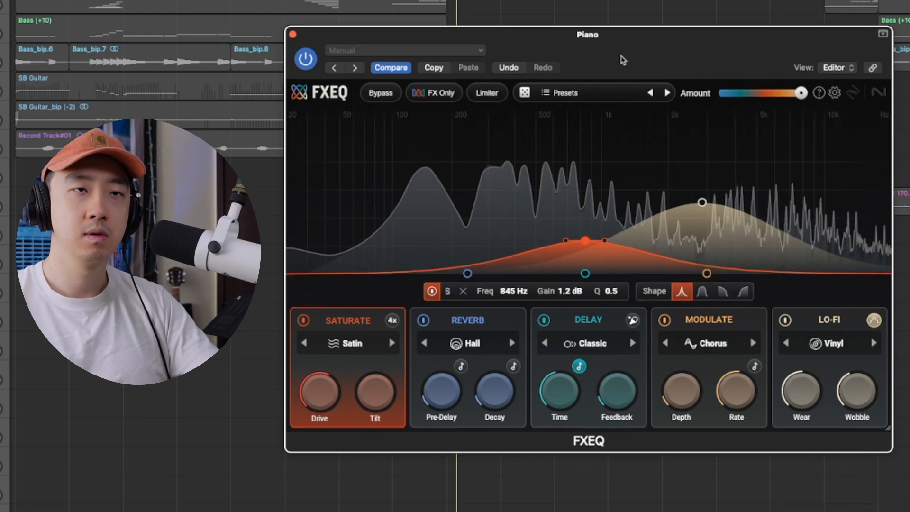
left_click(395, 98)
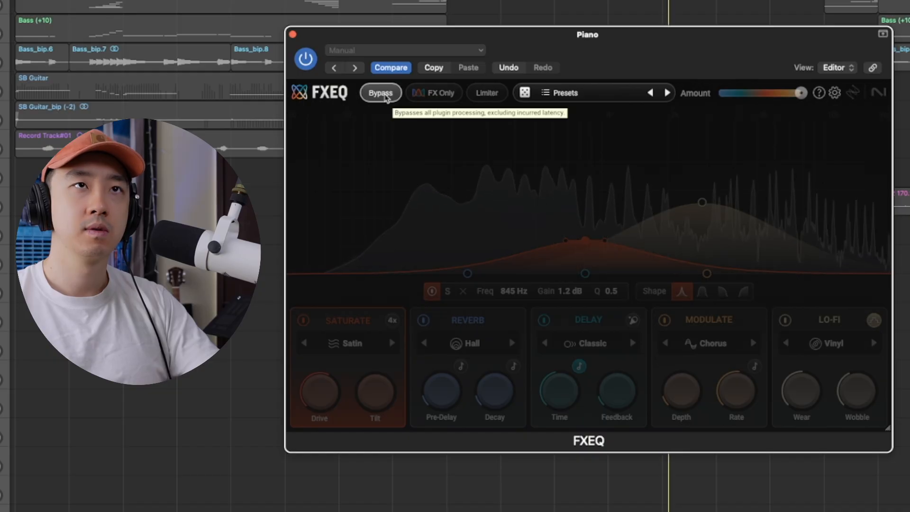
Step: Re-enable the plug-in's processing and add a second Saturate band at about 72 Hz with 1.3 dB gain
left_click(385, 97)
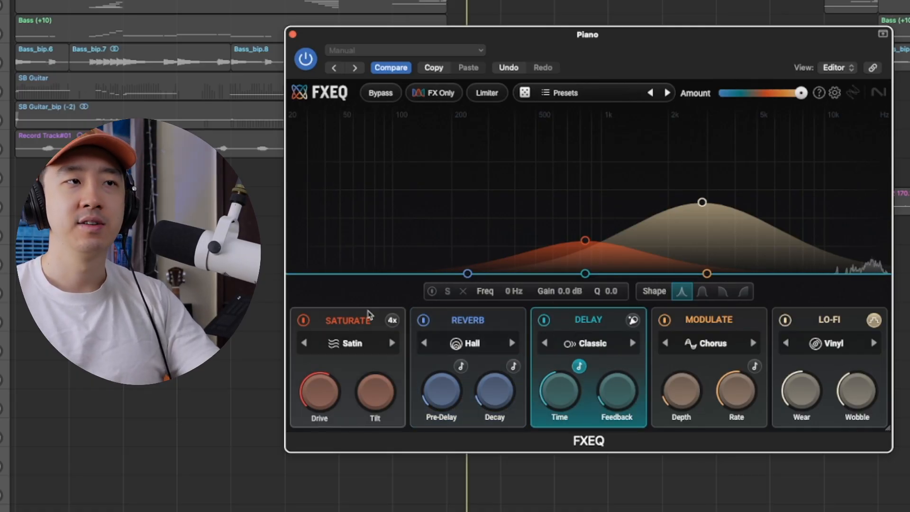
left_click(387, 321)
left_click_drag(510, 255, 366, 237)
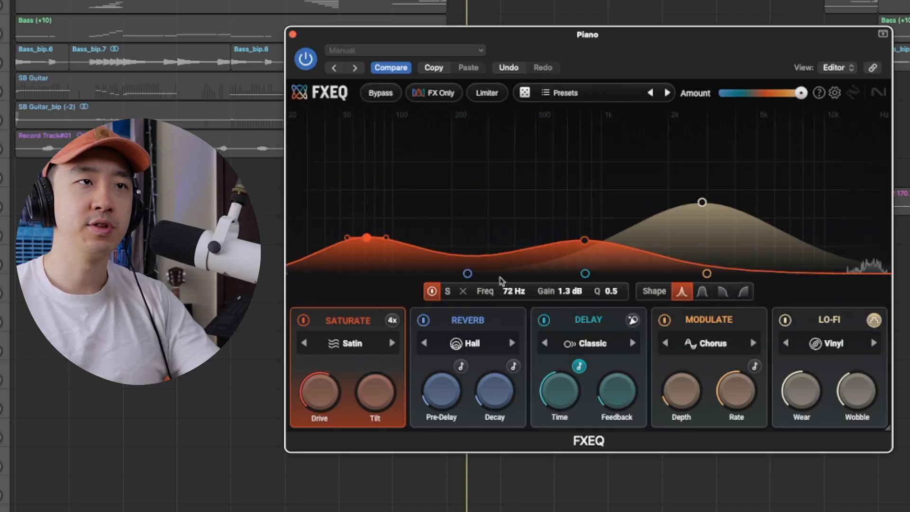
Step: Solo and unsolo the 72 Hz Saturate band, and do the same with the 845 Hz Saturate band
left_click(447, 291)
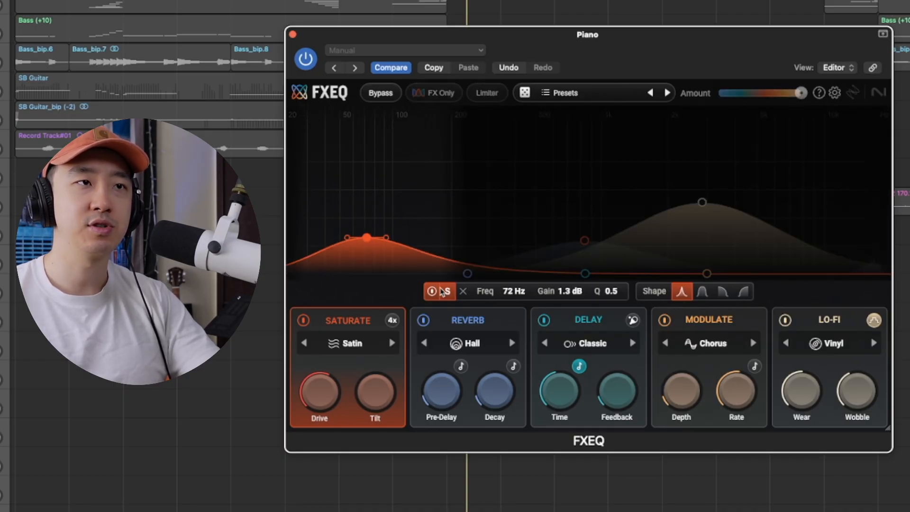
left_click(440, 290)
left_click(584, 241)
left_click(448, 291)
left_click(447, 291)
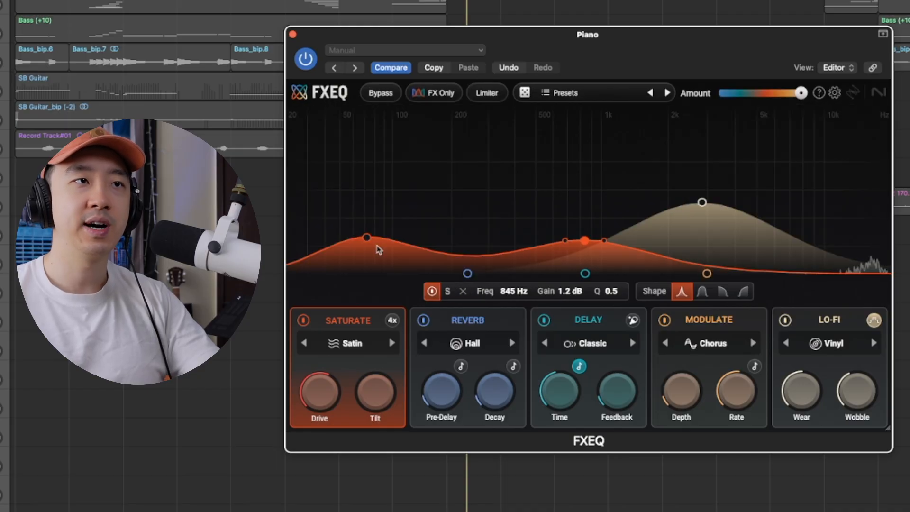
Step: Select both Saturate bands, solo and unsolo them together, and switch the Saturate processing off and back on
left_click(447, 292)
left_click(448, 292)
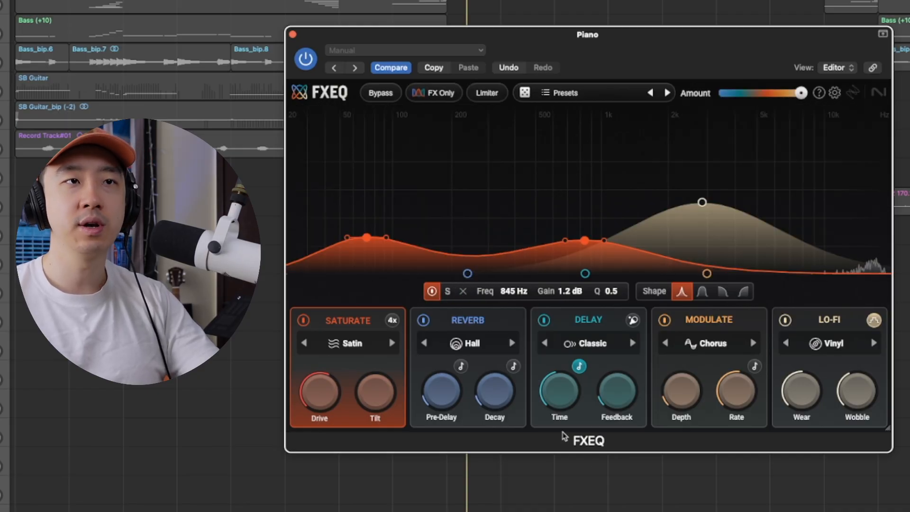
left_click(304, 320)
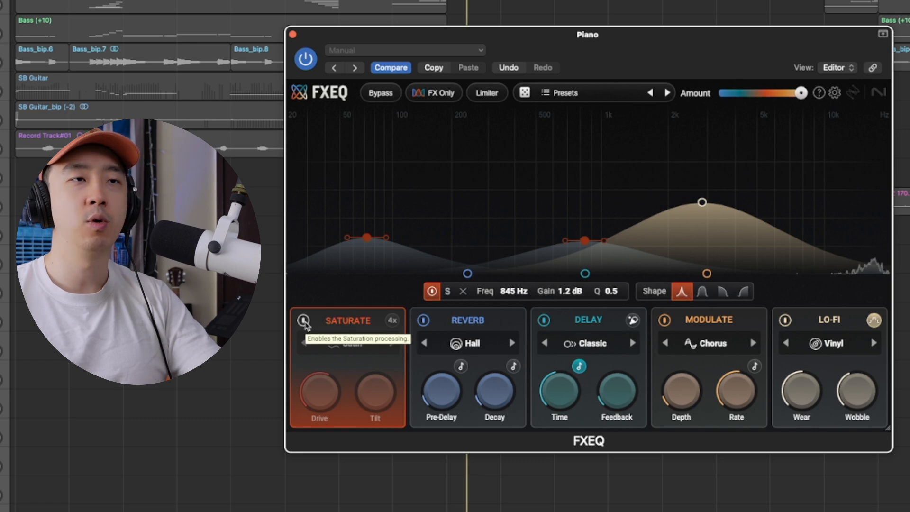
left_click(304, 321)
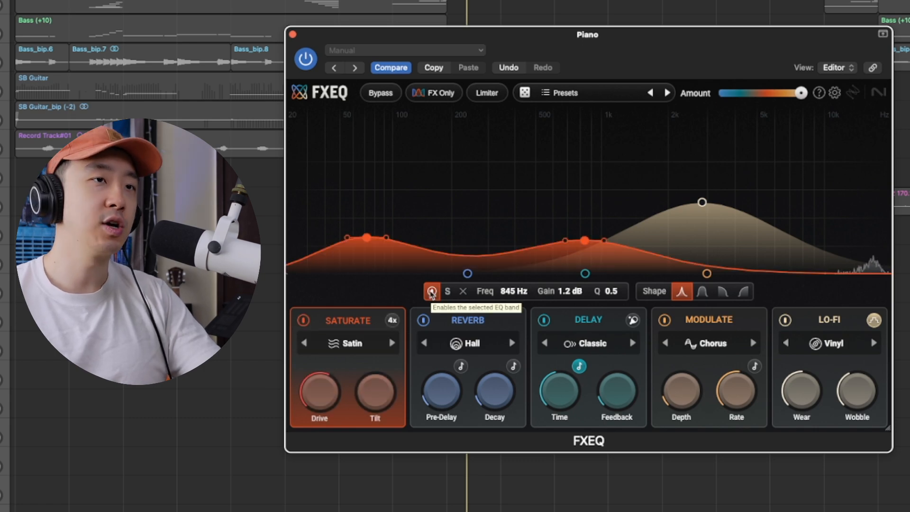